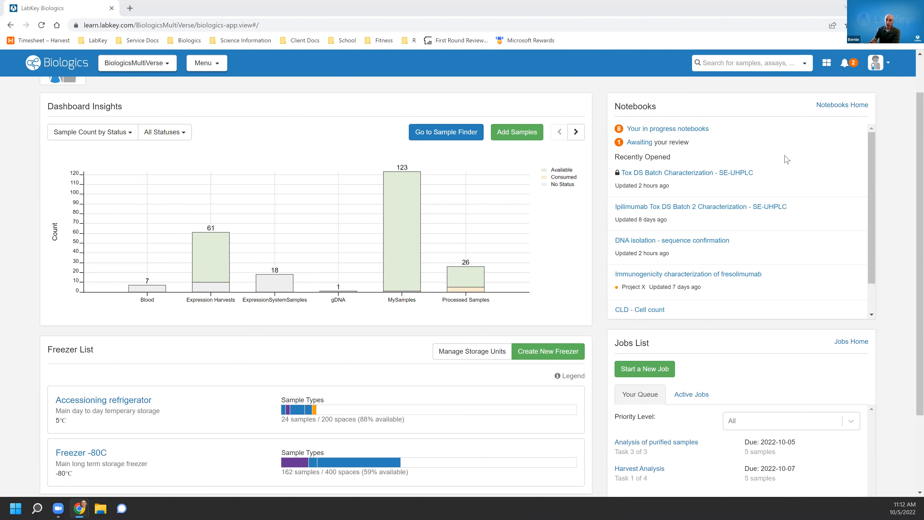
Review the dashboard panels and open the Analysis of purified samples job from the jobs queue.
scroll(739, 244, down, 1)
scroll(823, 316, down, 3)
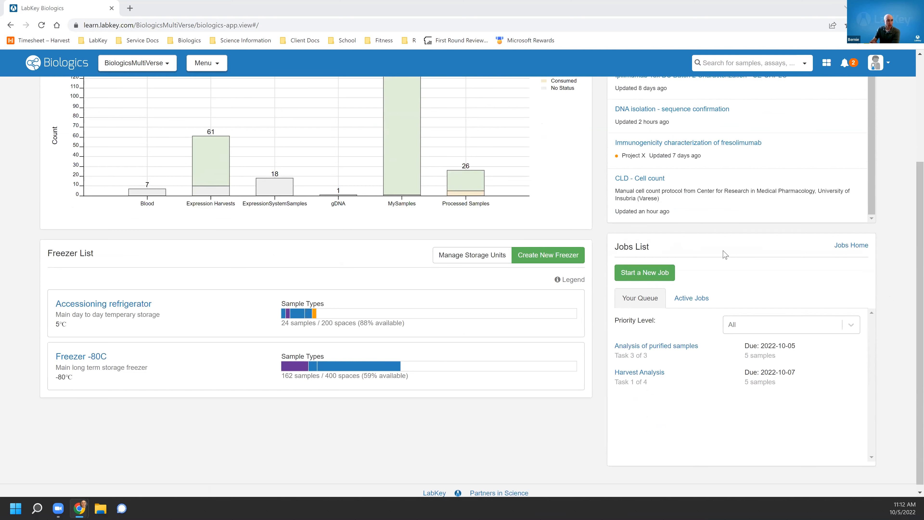
scroll(656, 320, up, 3)
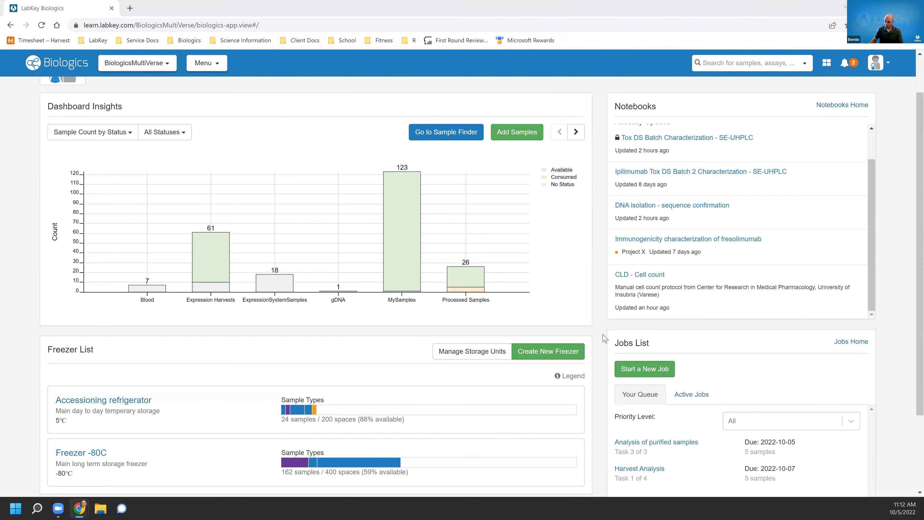
scroll(604, 339, down, 1)
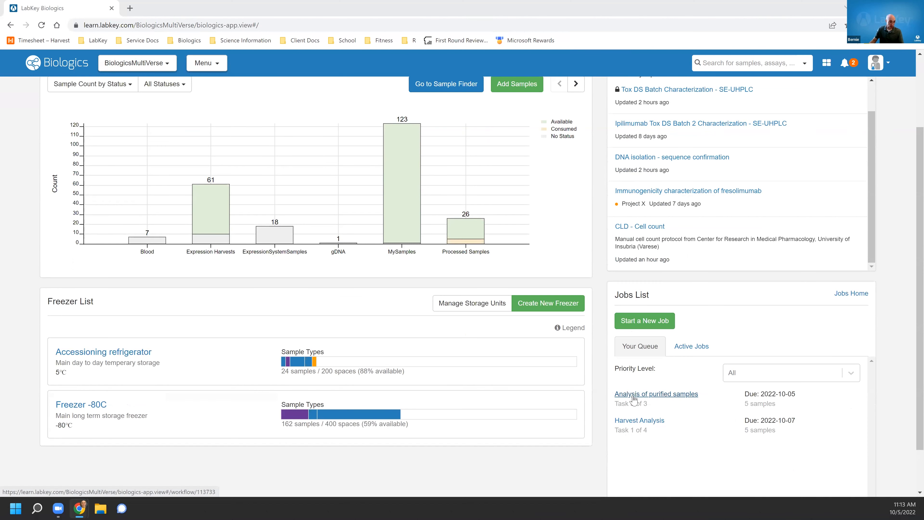
click(633, 398)
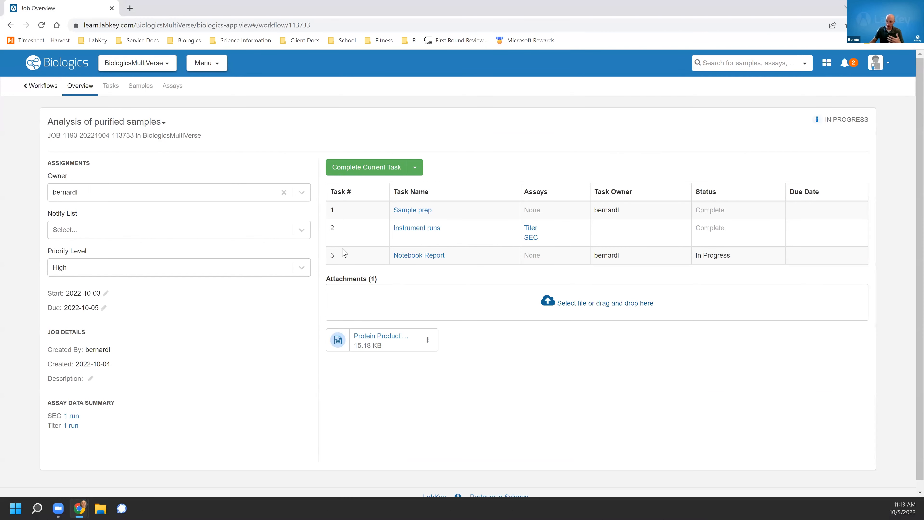
View the job's samples and its assay results, switching the assay shown from Titer to SEC.
click(144, 92)
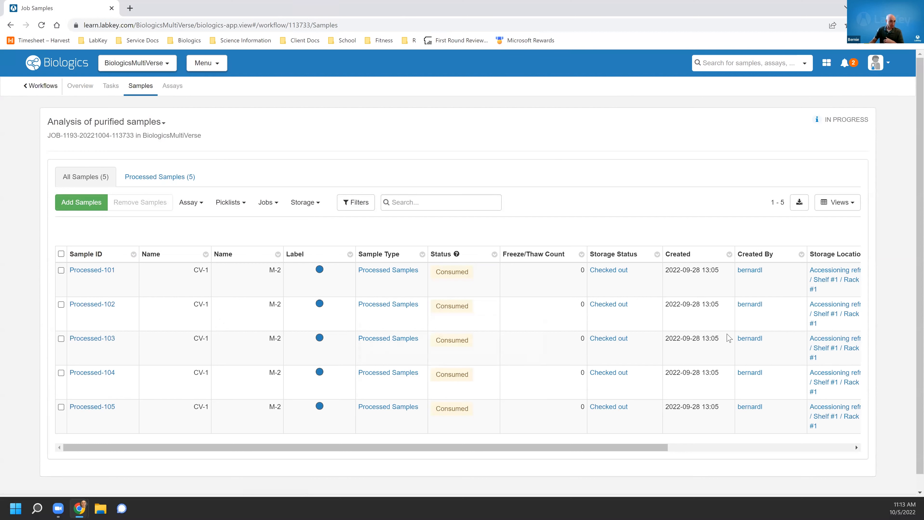
click(172, 88)
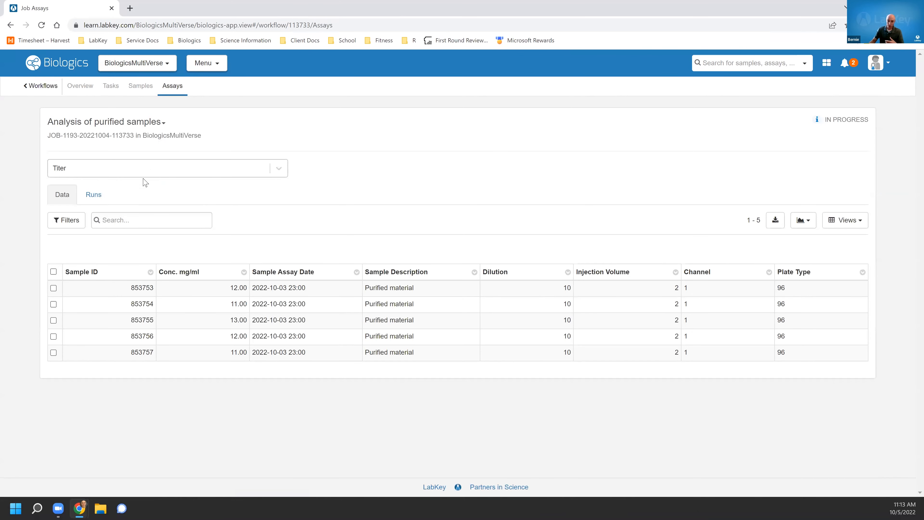
click(142, 171)
click(130, 211)
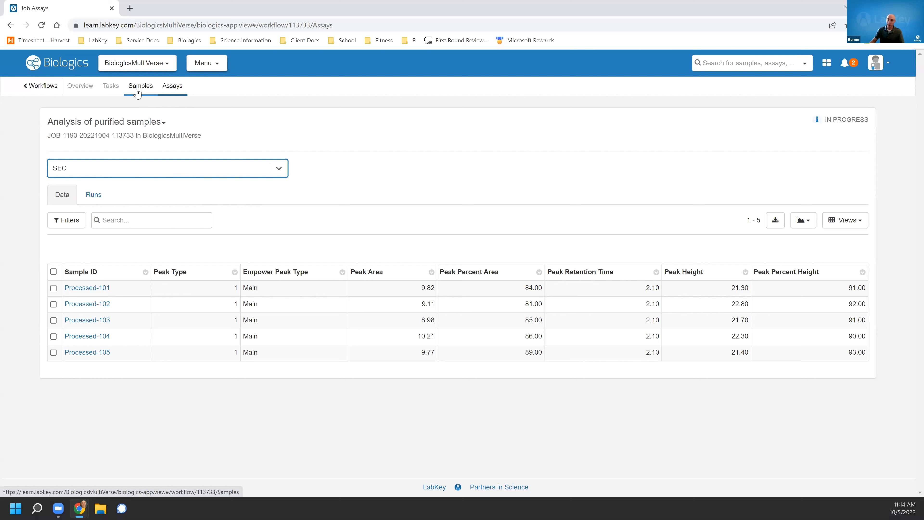
Open sample Processed-101 from the SEC results and review its storage and detail fields.
click(101, 293)
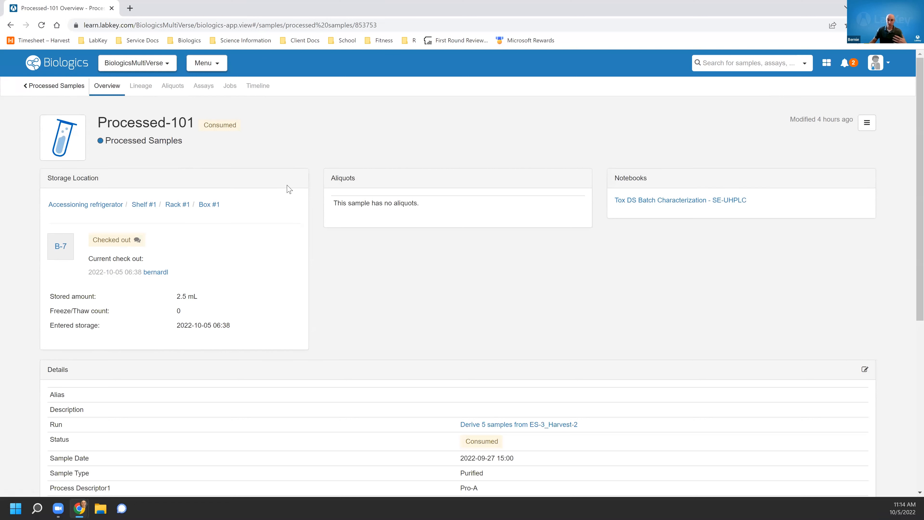
scroll(287, 196, down, 1)
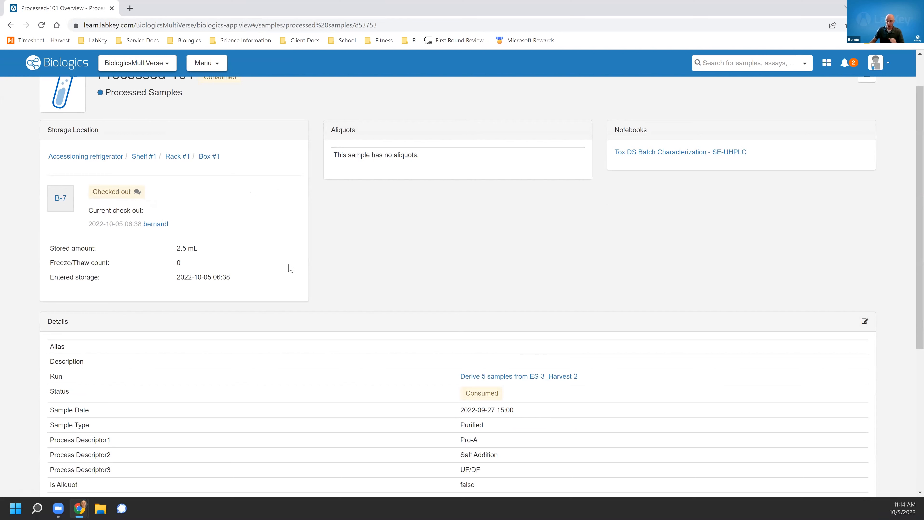
scroll(230, 380, down, 1)
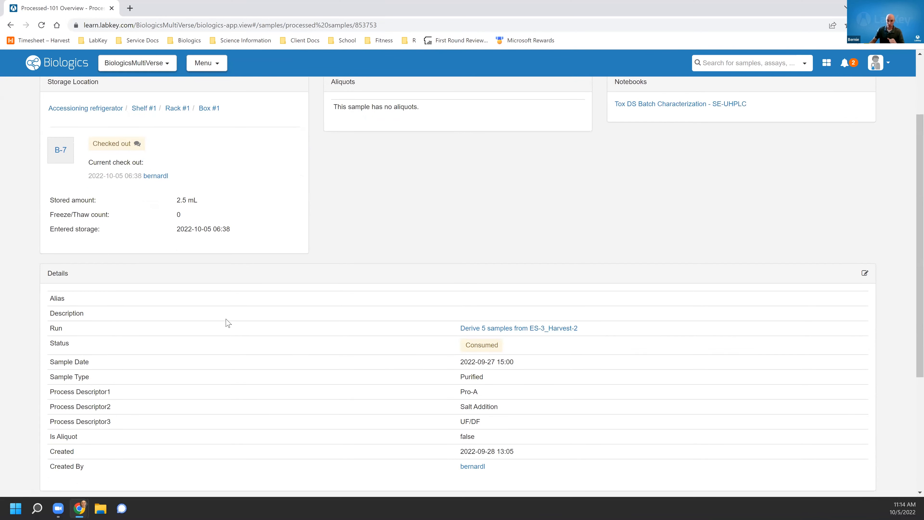
scroll(228, 322, up, 2)
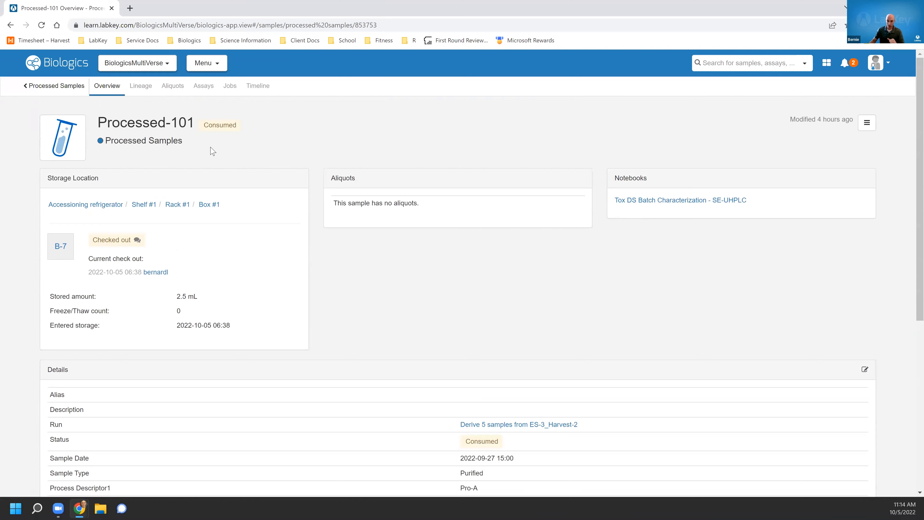
Inspect Processed-101's lineage graph and the M-2 molecule node, then its assay and job records.
click(139, 88)
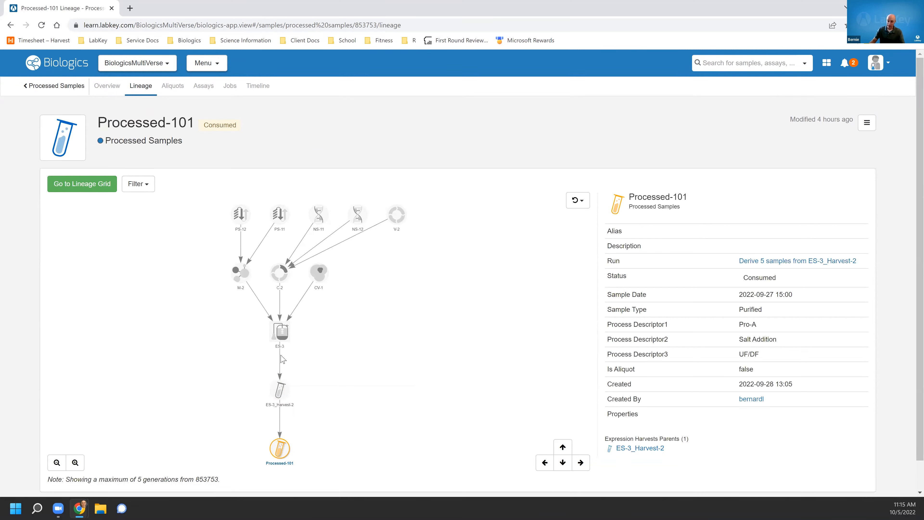
click(240, 274)
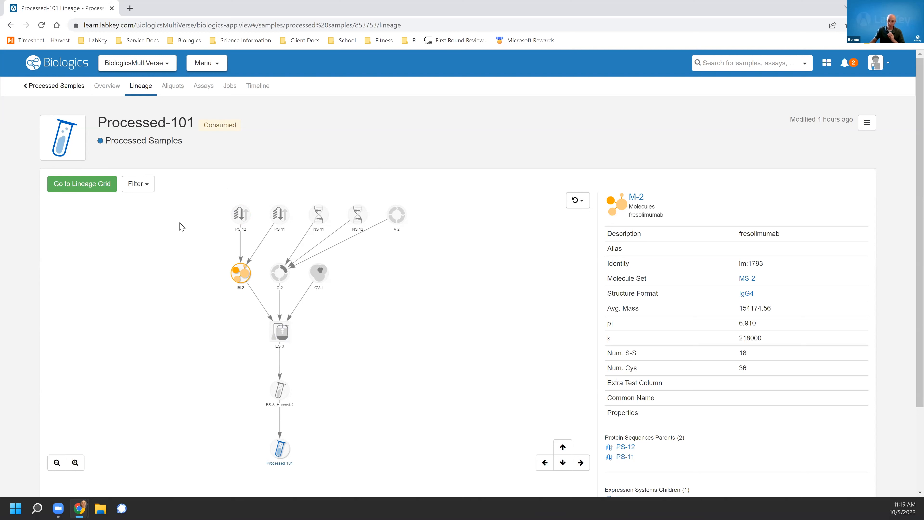
click(204, 89)
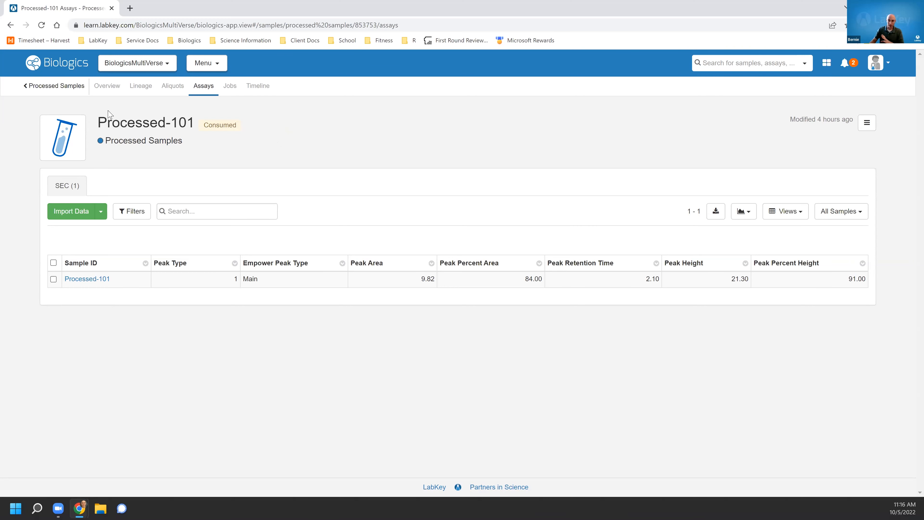
click(231, 87)
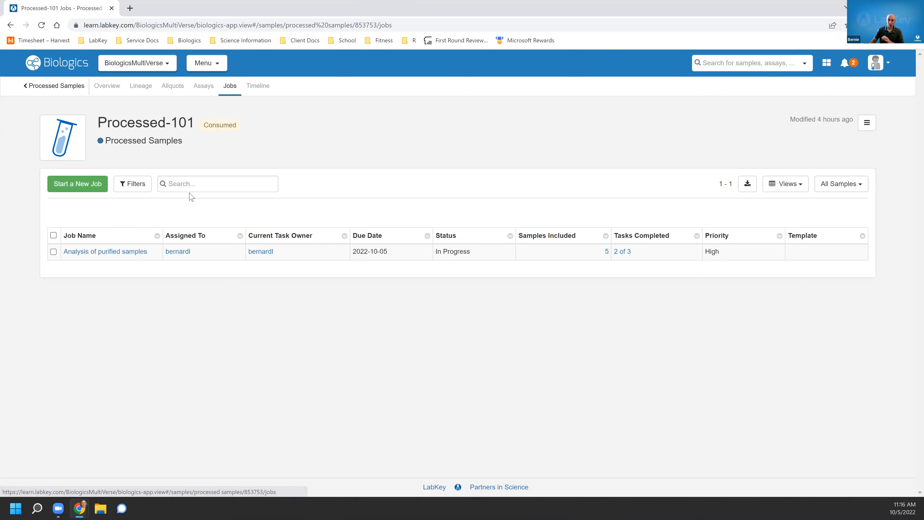
Return to the Analysis of purified samples job and view its SEC assay data.
click(104, 251)
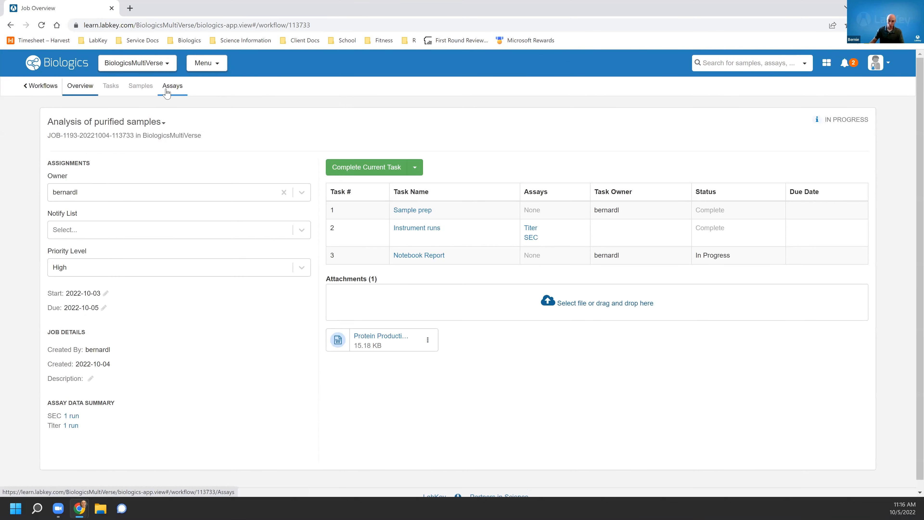
click(167, 93)
click(127, 171)
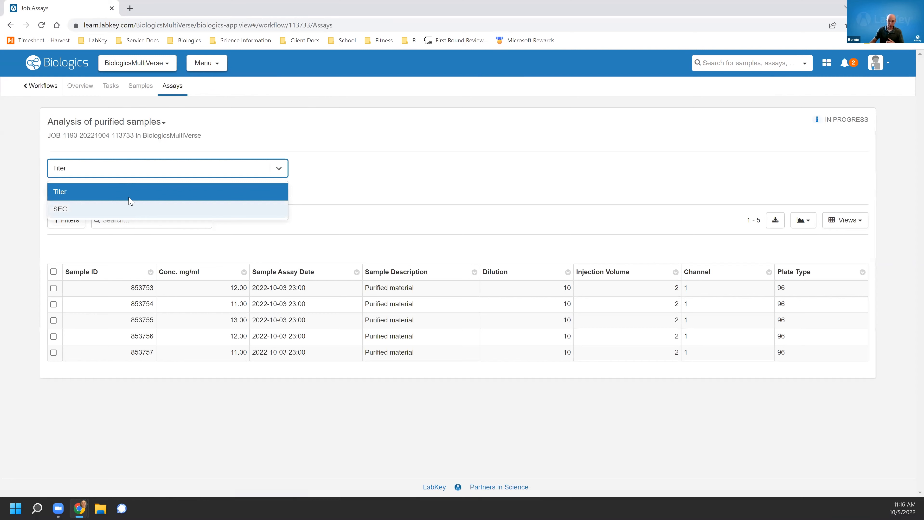
click(131, 211)
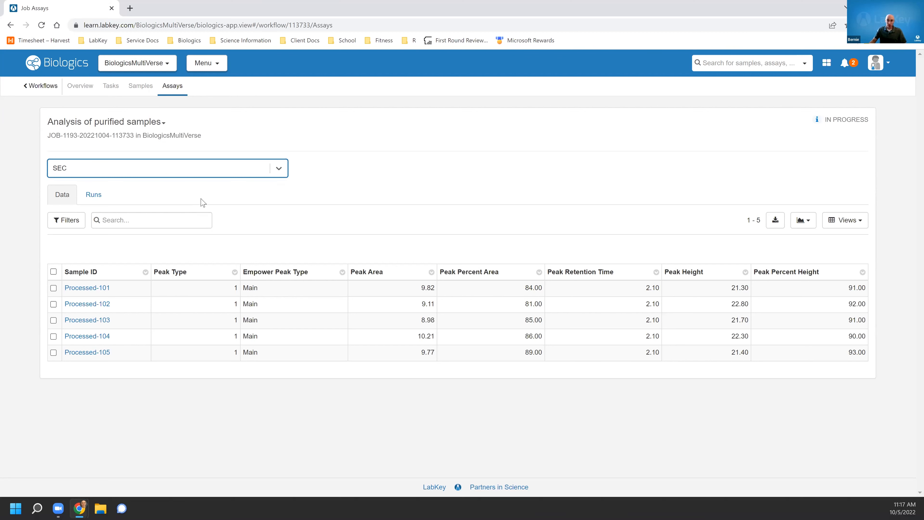
Open the Expression Harvests sample type and examine its description and name expression.
click(201, 63)
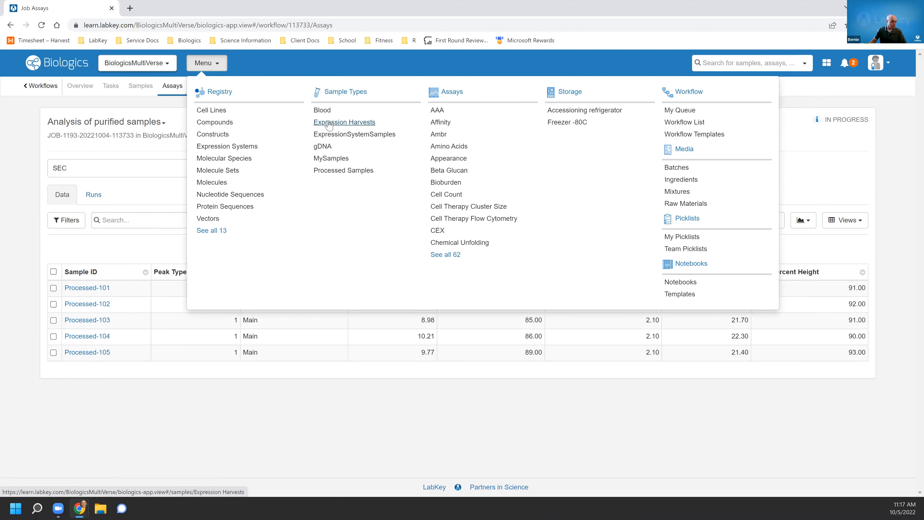
click(329, 125)
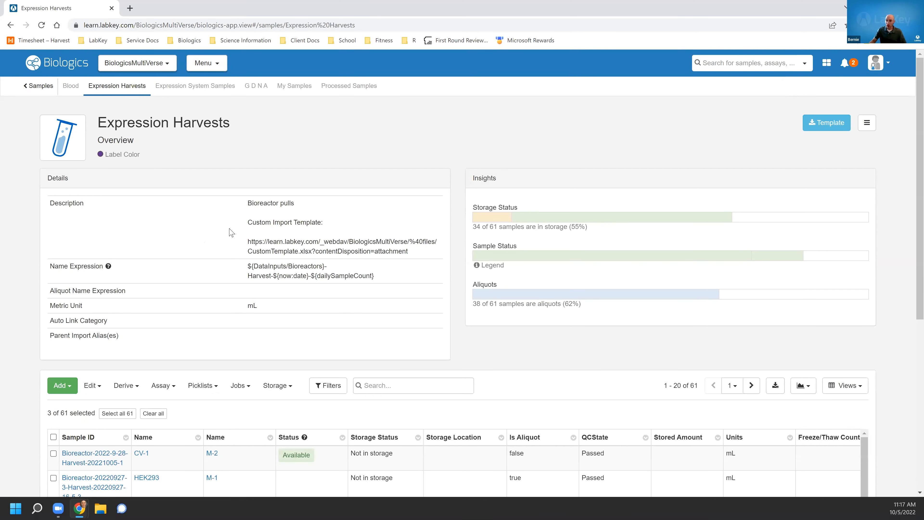
drag(242, 123, 98, 125)
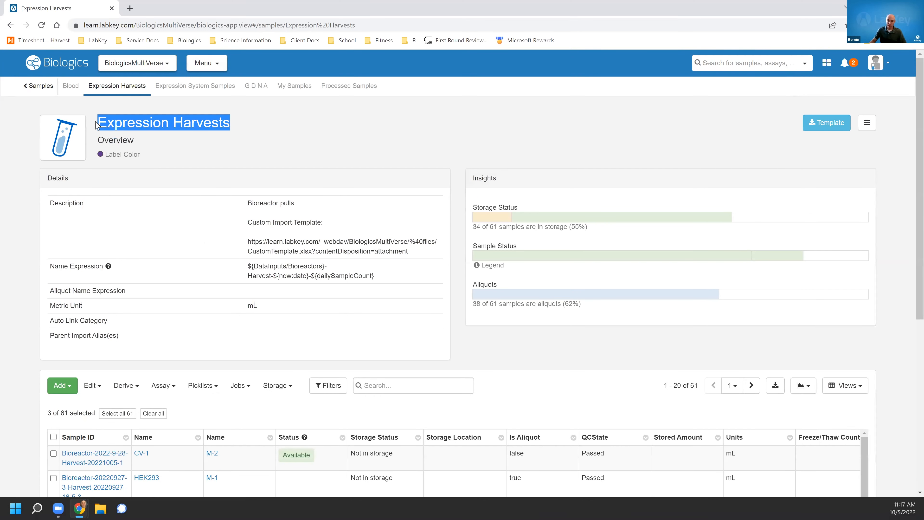
click(212, 123)
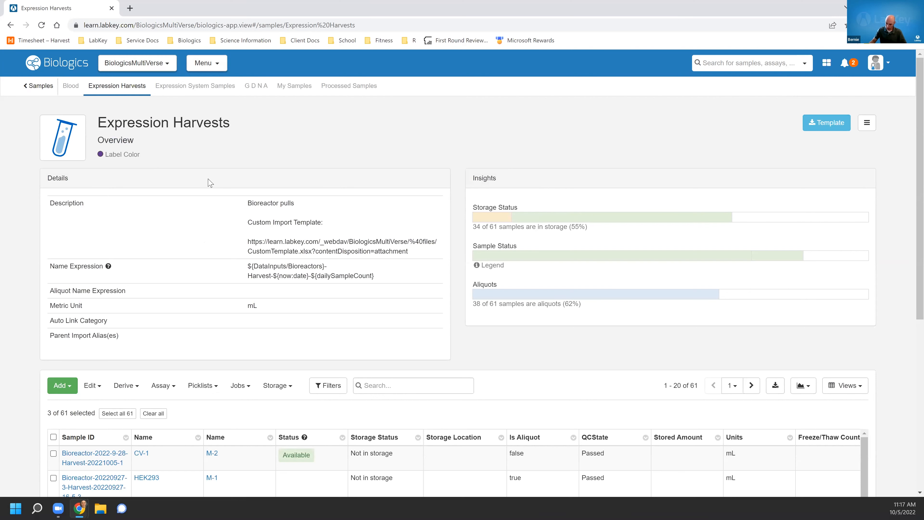
scroll(209, 182, down, 1)
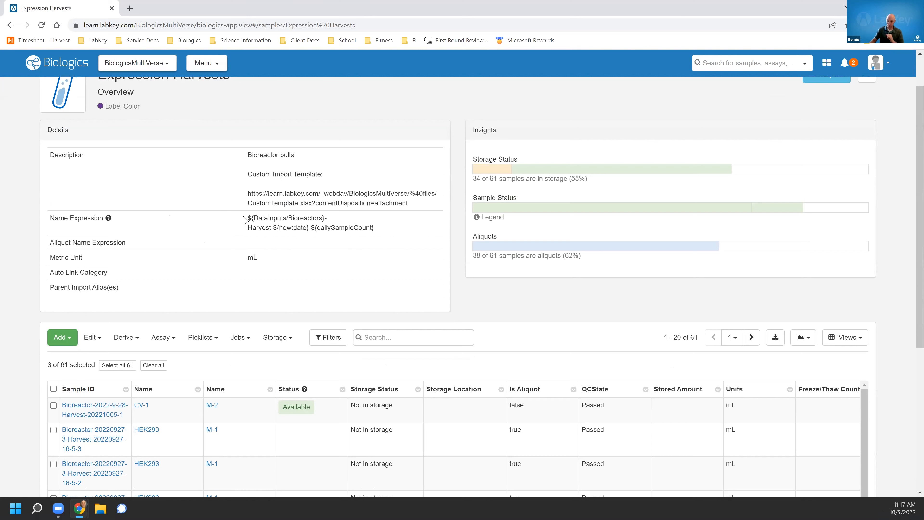
drag(248, 218, 386, 226)
click(386, 226)
scroll(466, 307, down, 2)
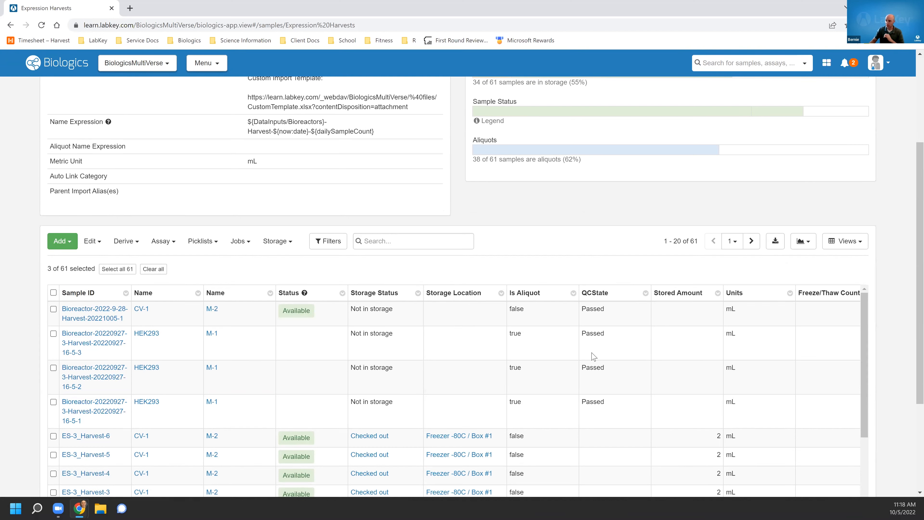
Start adding one Expression Harvests sample manually in the creation grid.
click(70, 246)
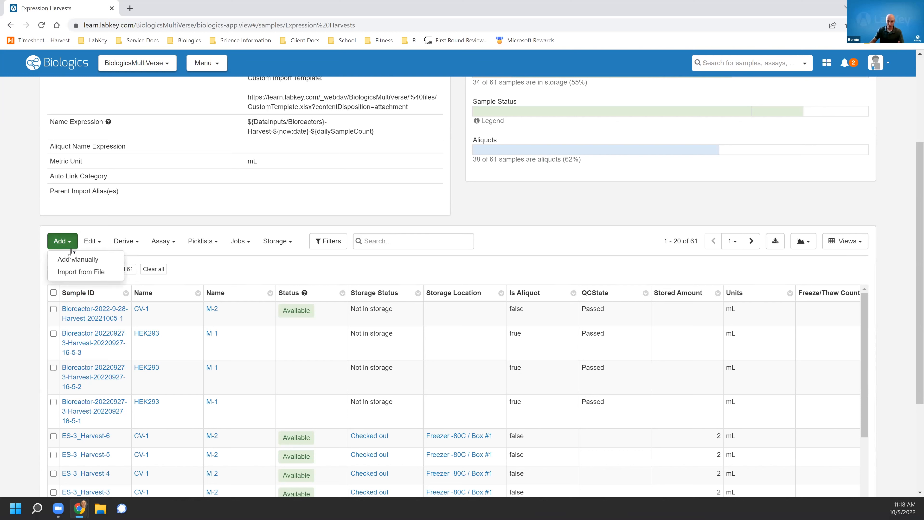
click(71, 263)
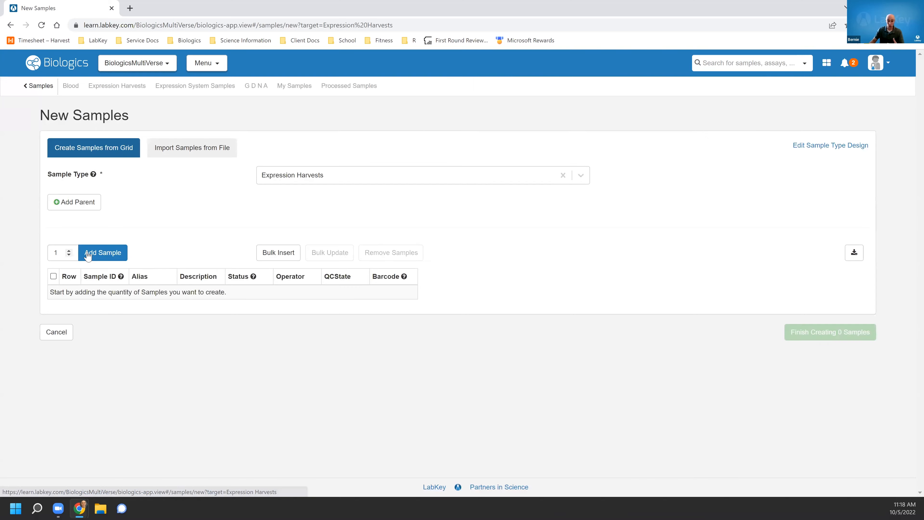
click(111, 254)
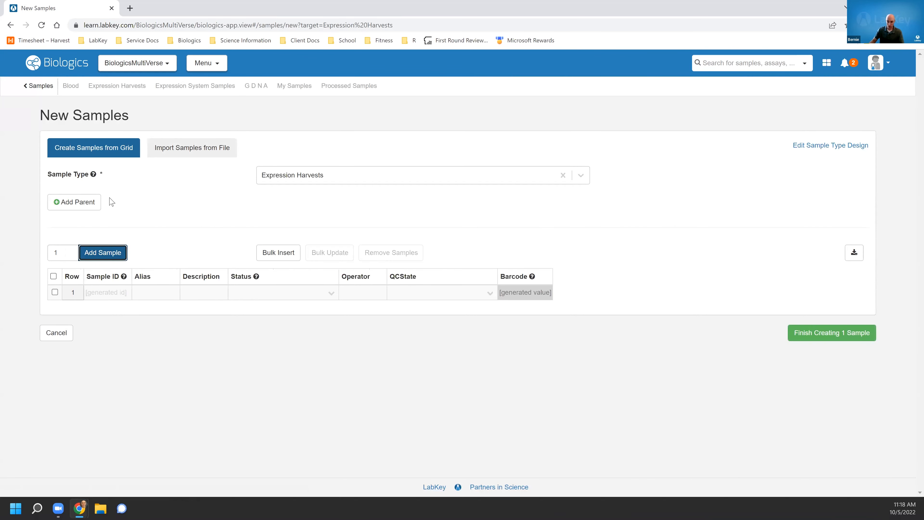
Add two parent types to the new sample: Bioreactors and ExpressionSystem.
click(306, 204)
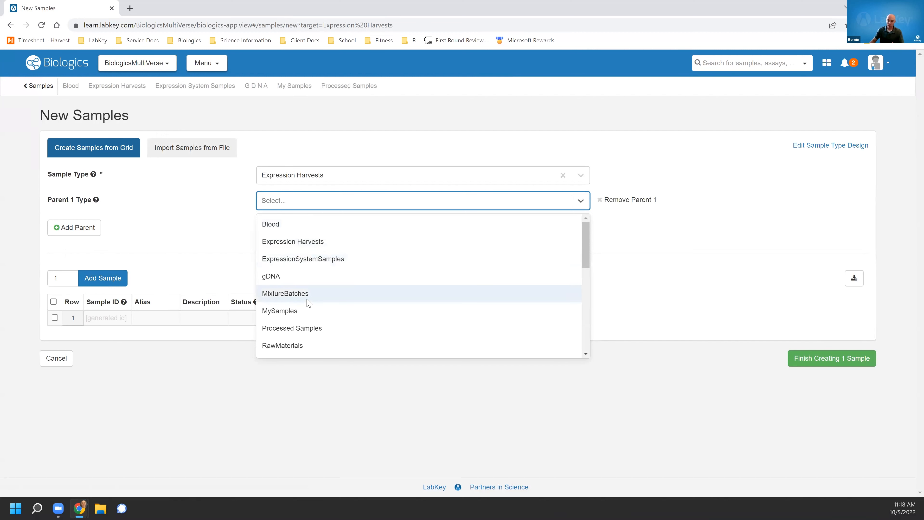
scroll(309, 302, down, 1)
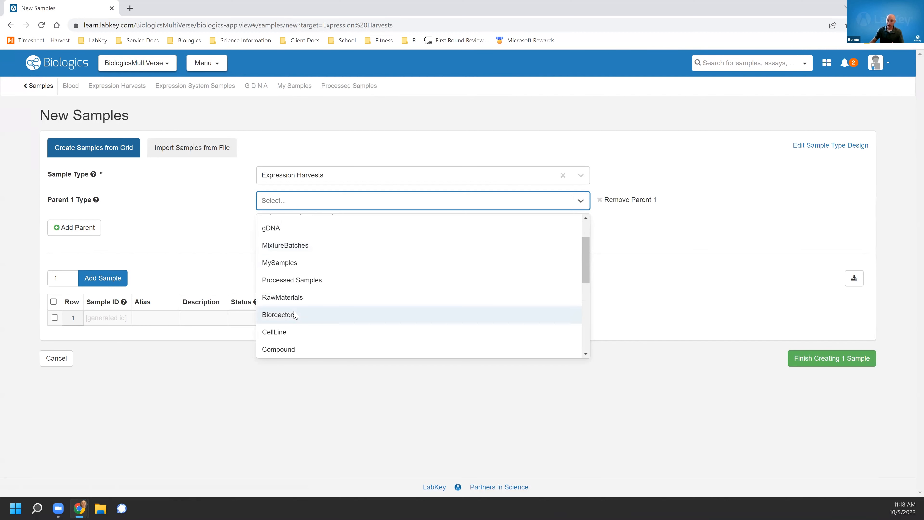
click(279, 315)
click(74, 227)
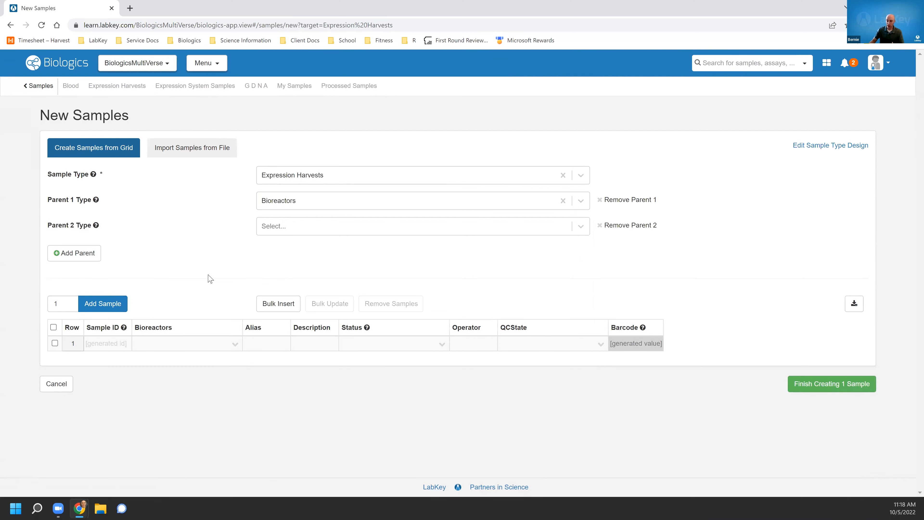
click(360, 234)
scroll(326, 331, down, 3)
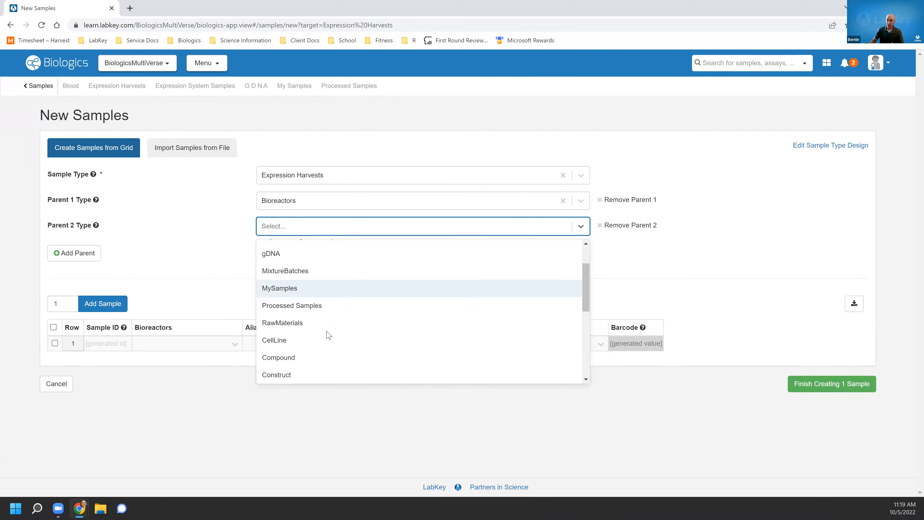
click(321, 344)
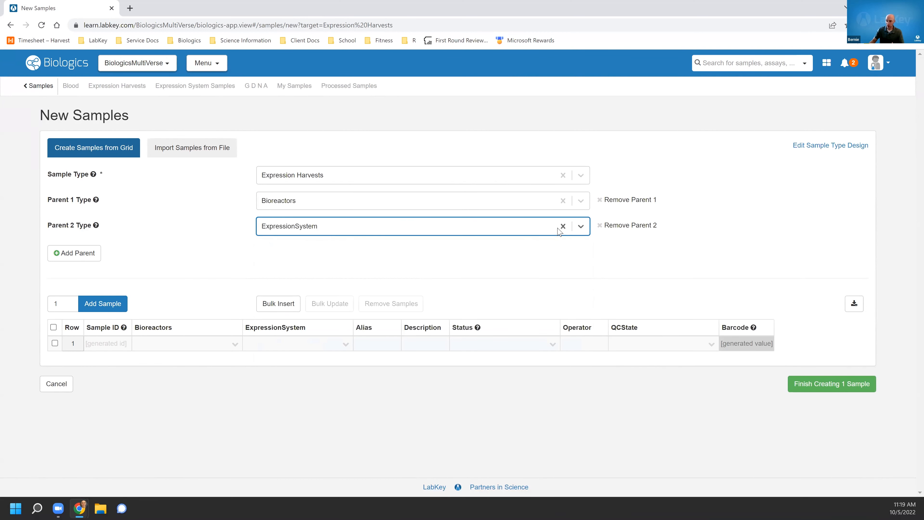
Set the new sample's ExpressionSystem parent to ES-1 and Bioreactors parent to Bioreactor-20220927-3, then finish creating it.
click(346, 344)
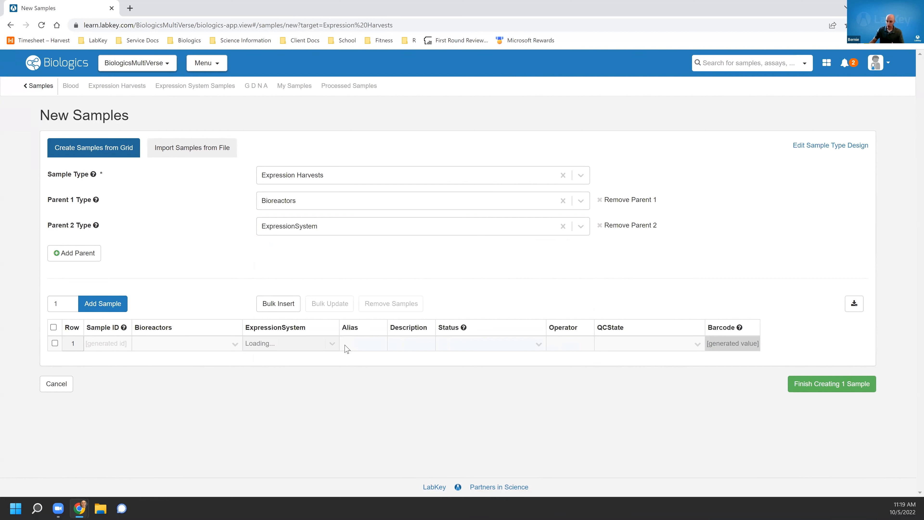
click(333, 343)
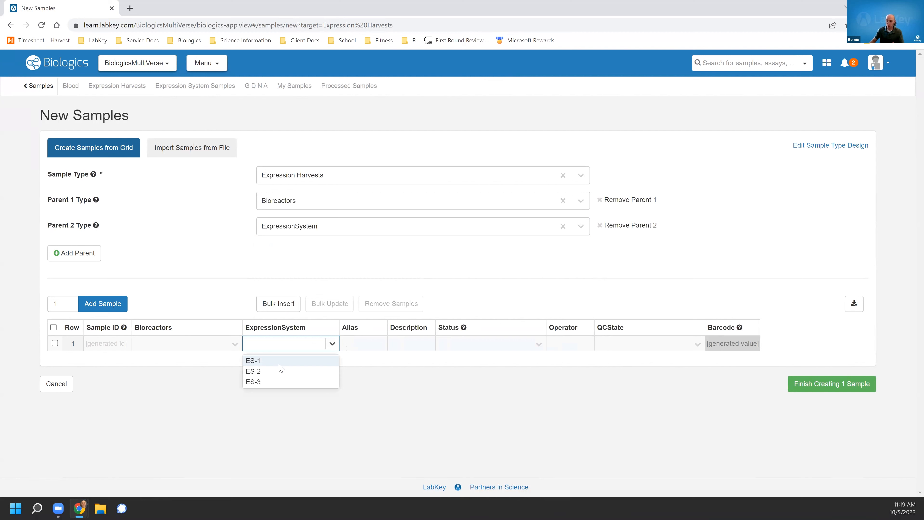
click(257, 360)
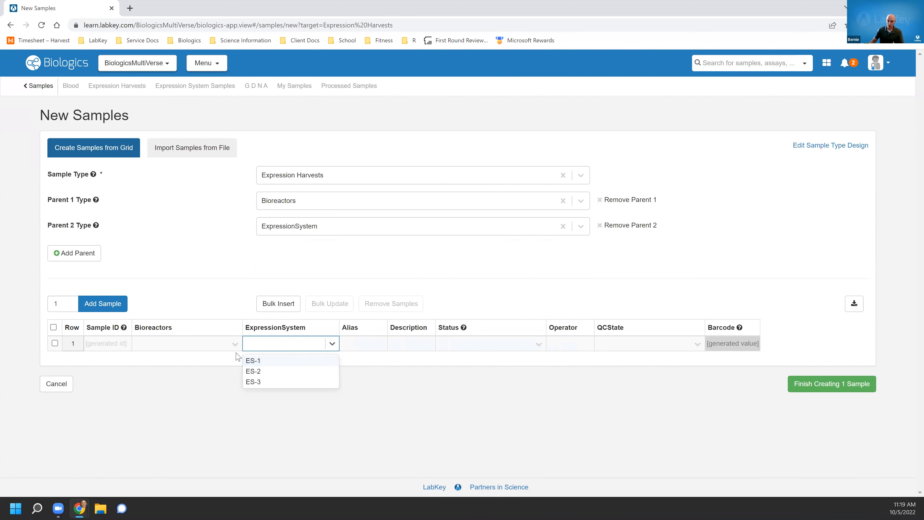
click(234, 344)
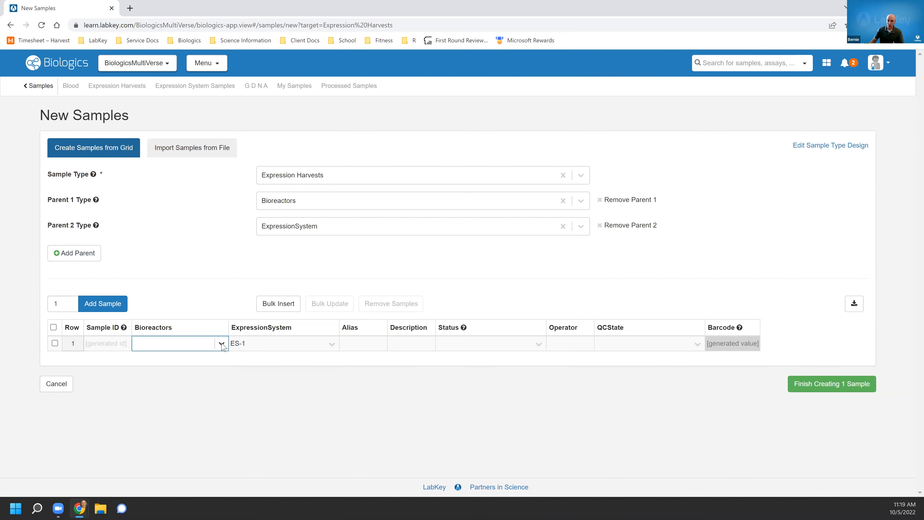
click(221, 344)
click(188, 372)
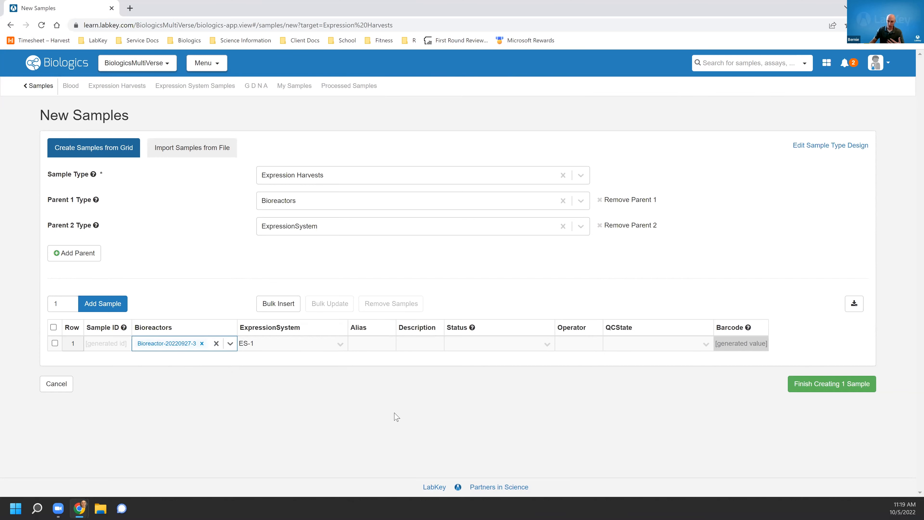
click(796, 389)
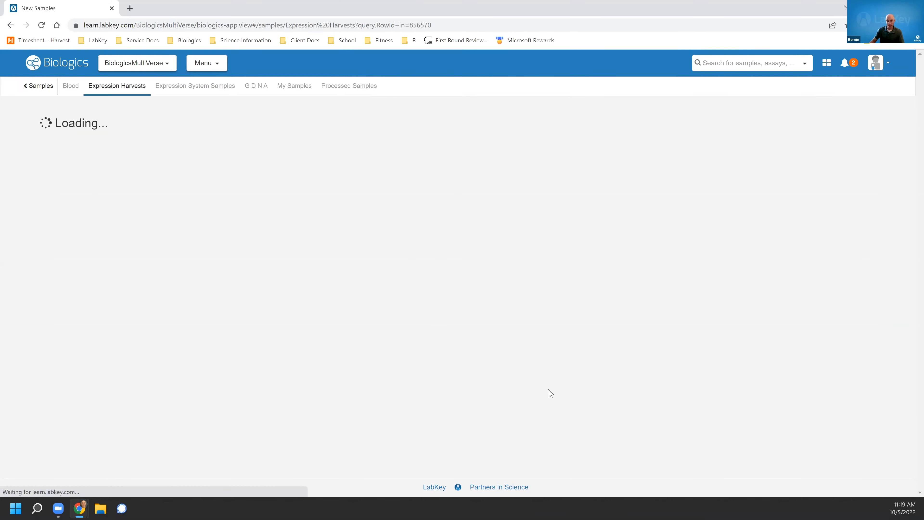
Open the newly created harvest sample and view its lineage graph.
scroll(170, 309, down, 2)
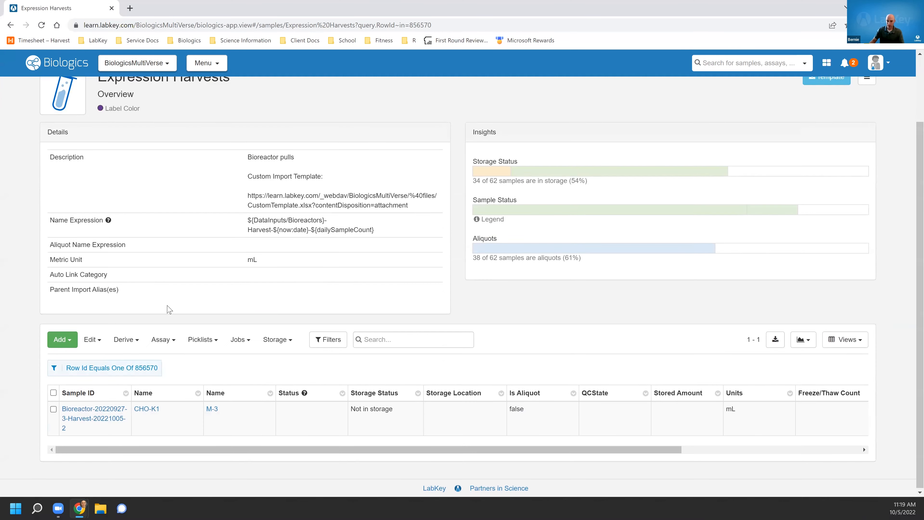
click(94, 409)
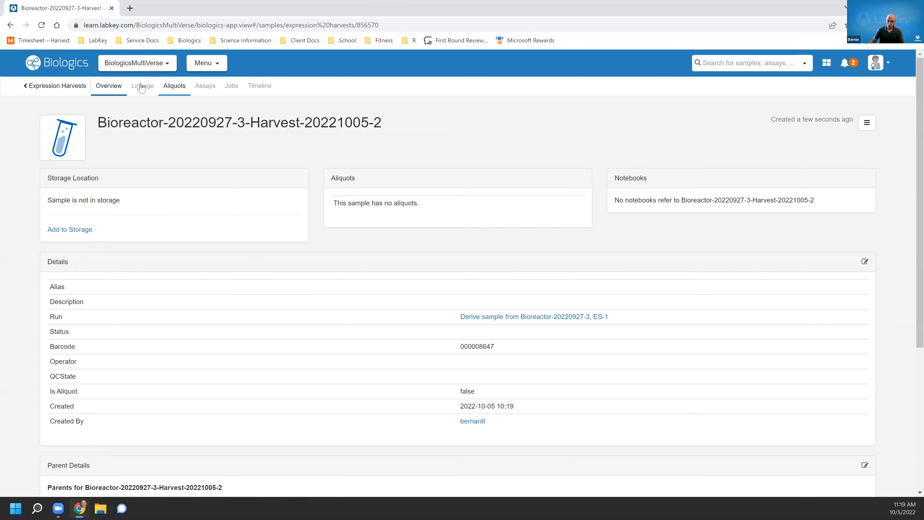
click(142, 86)
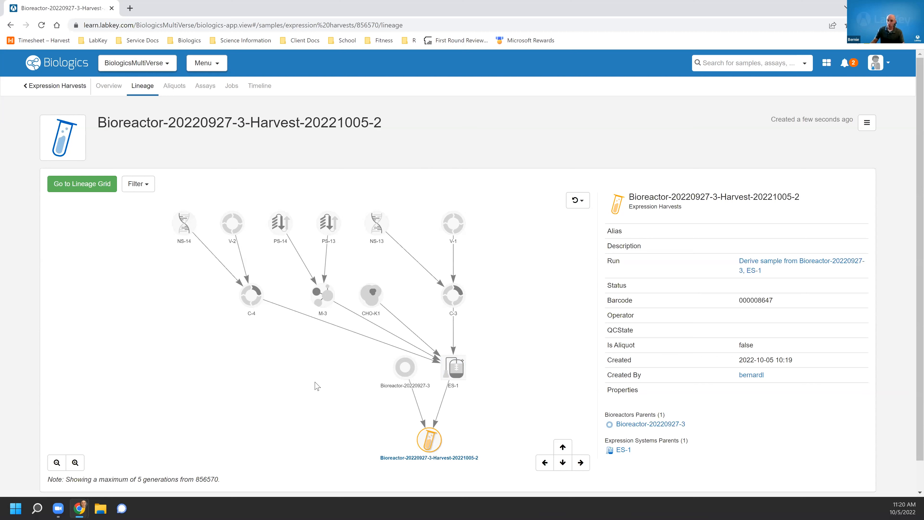
mouse_move(193, 249)
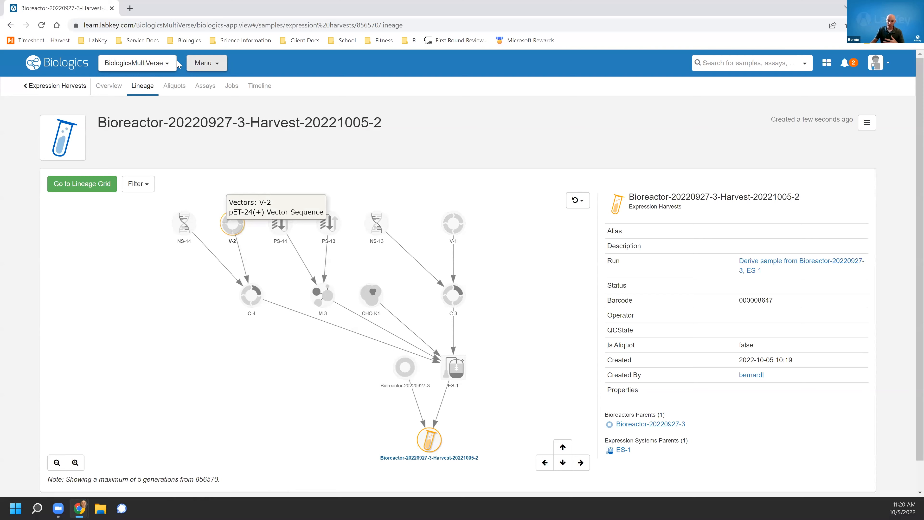
Open molecule M-1 from the Molecules registry and review its details.
click(206, 65)
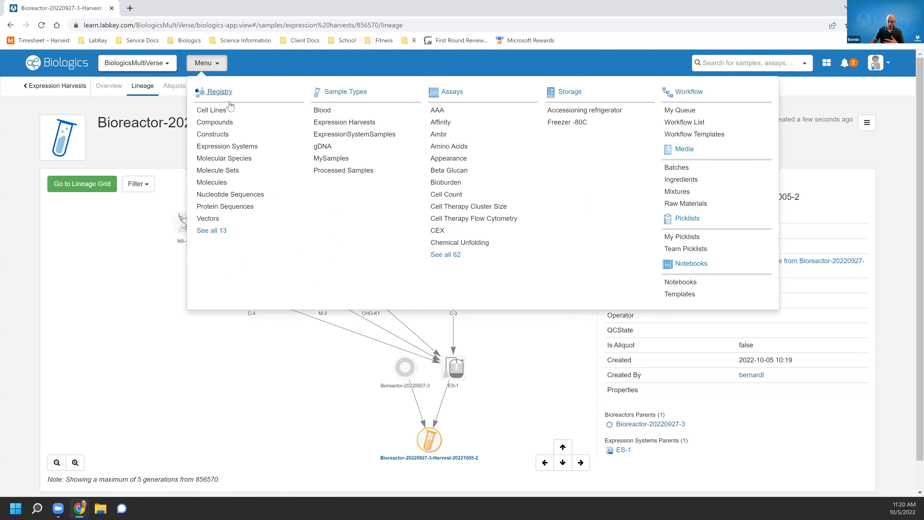
click(216, 183)
scroll(75, 390, down, 1)
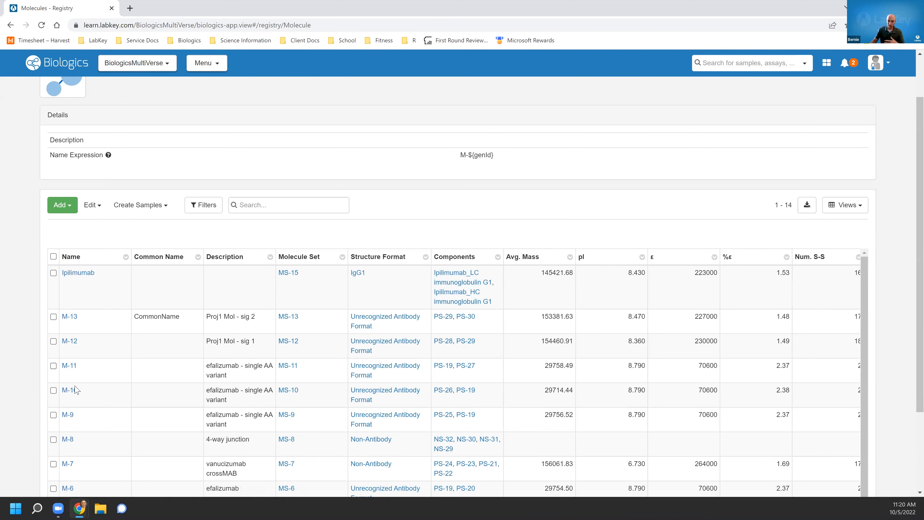
scroll(76, 390, down, 3)
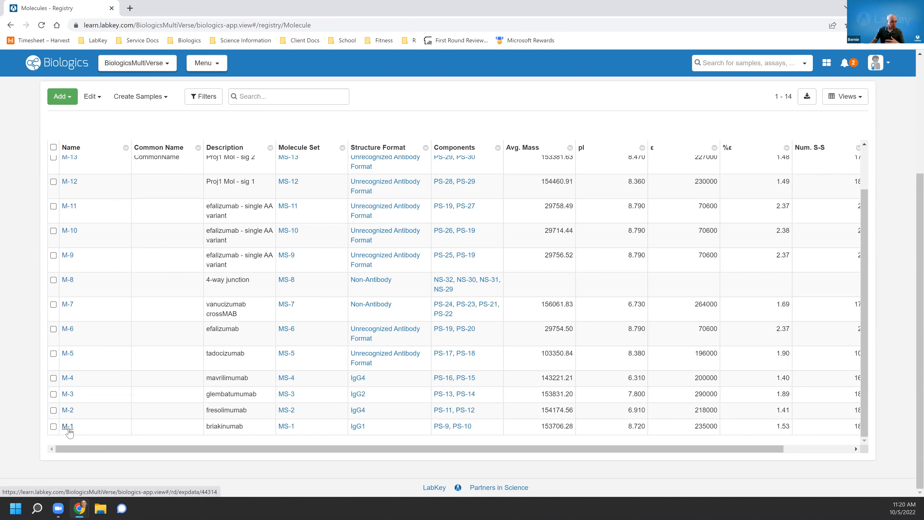
click(67, 426)
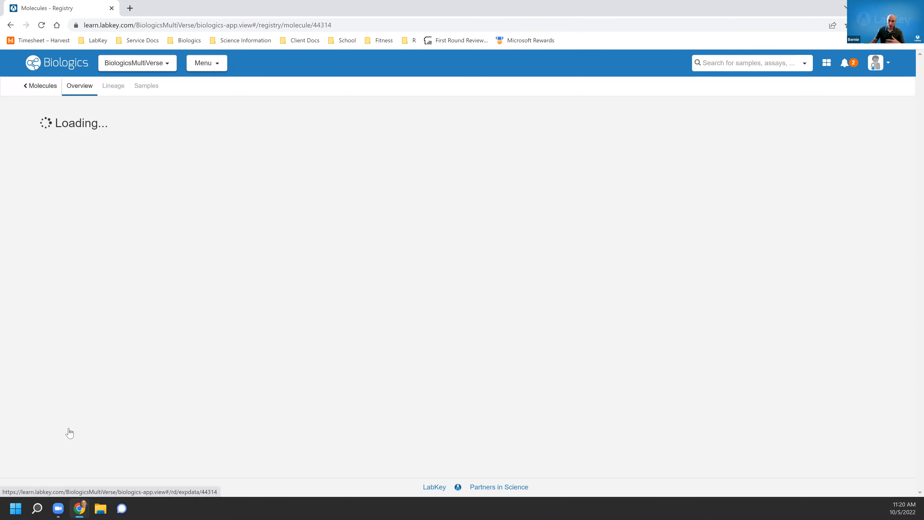
drag(262, 341, 234, 285)
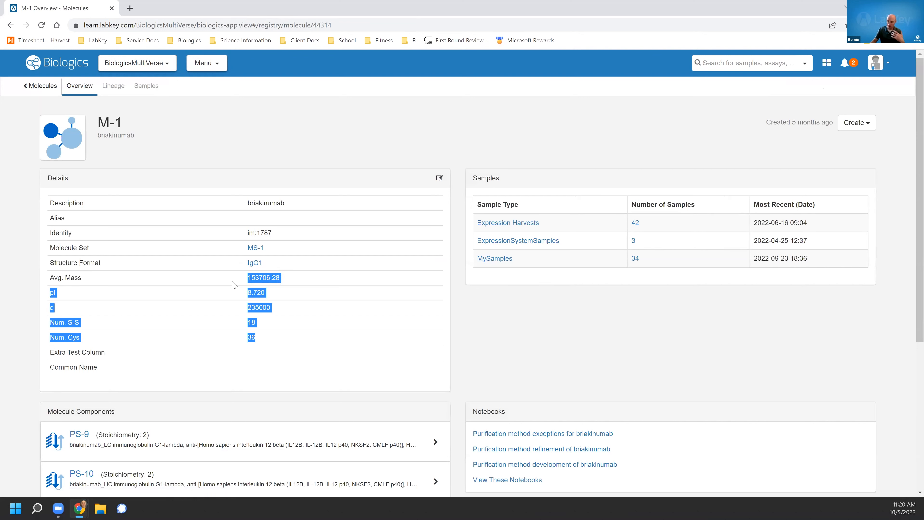
click(234, 285)
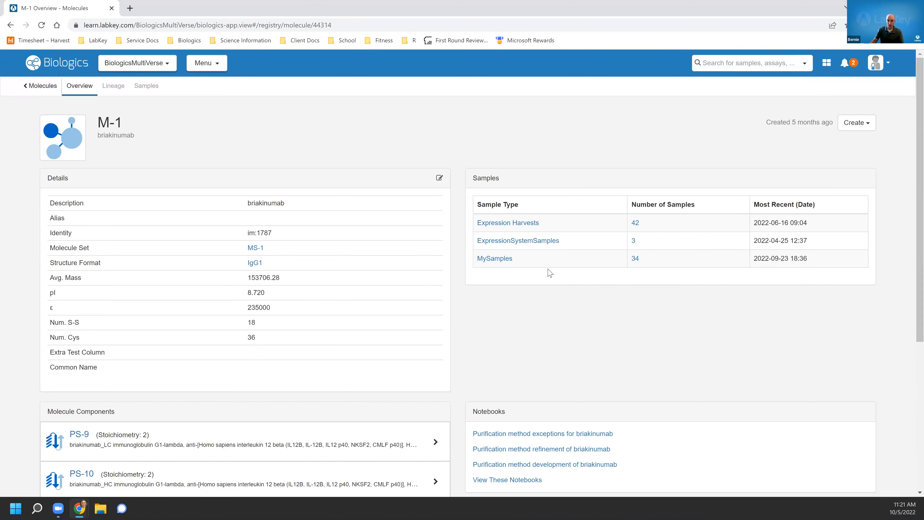
Open the molecule's PS-9 protein sequence component and view its annotated sequence.
scroll(286, 353, down, 2)
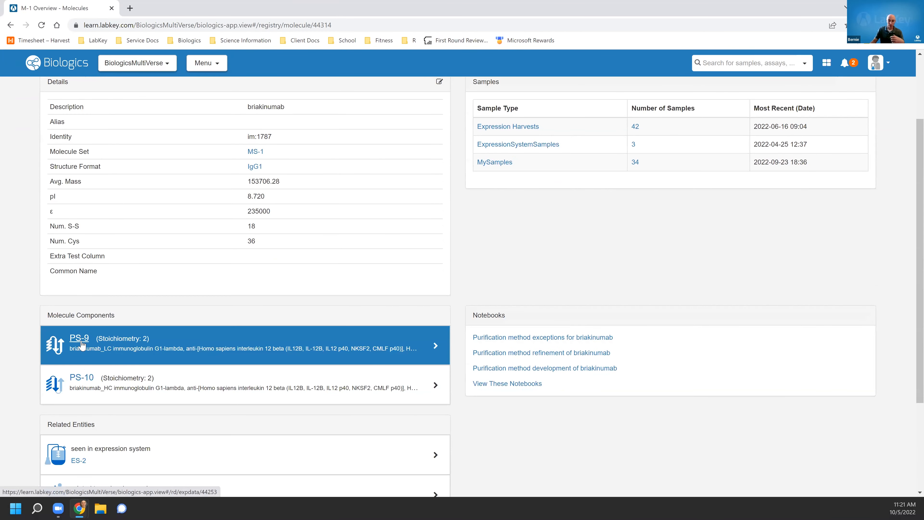
scroll(82, 344, down, 2)
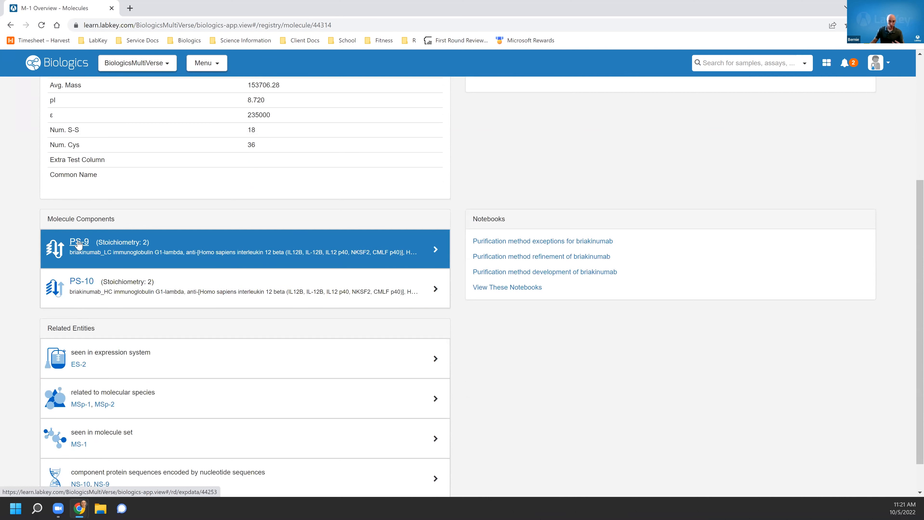
click(80, 242)
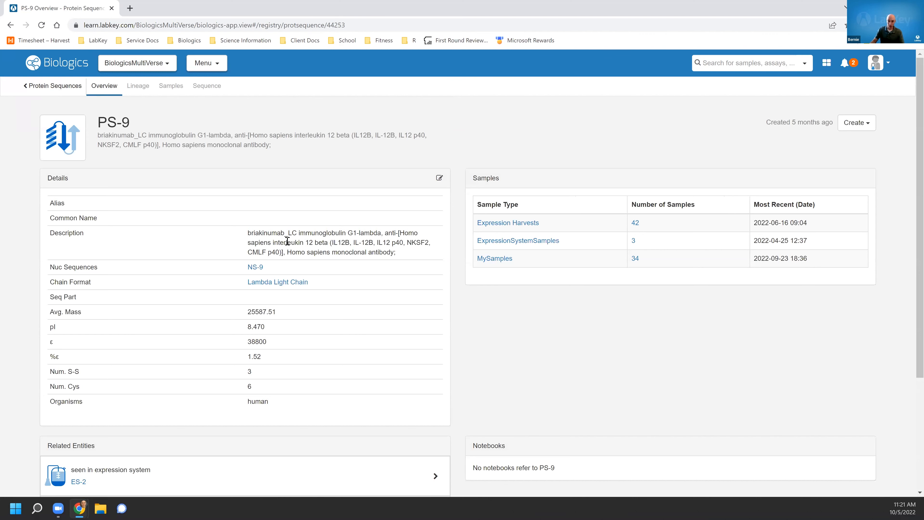
click(206, 92)
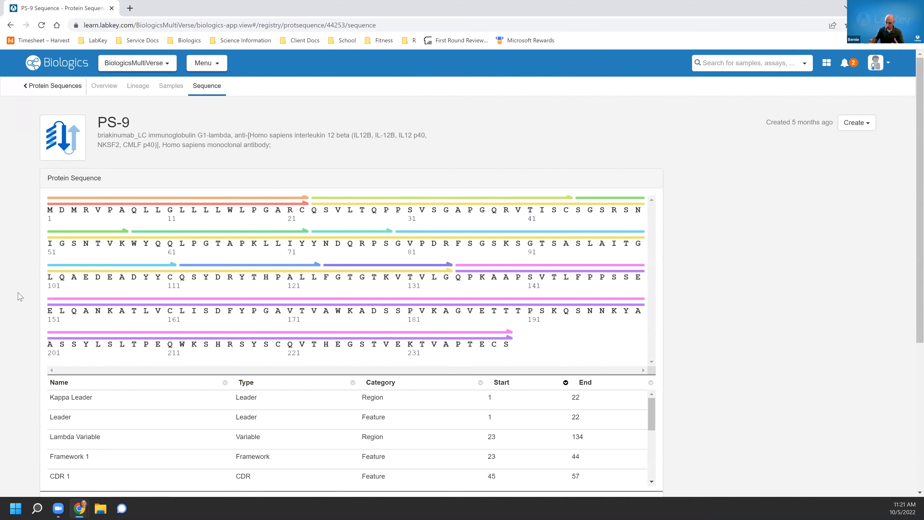
scroll(20, 296, down, 4)
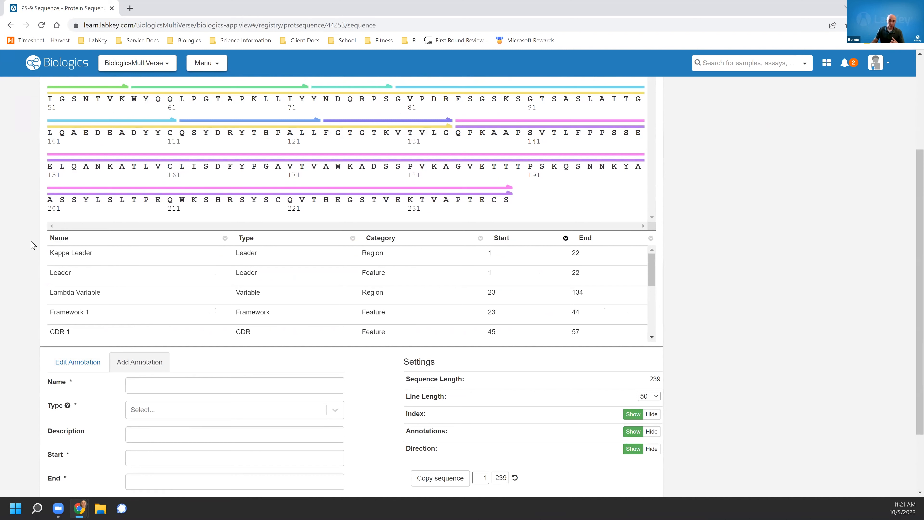
Browse the PS-9 lineage, overview and sequence pages.
scroll(34, 245, up, 4)
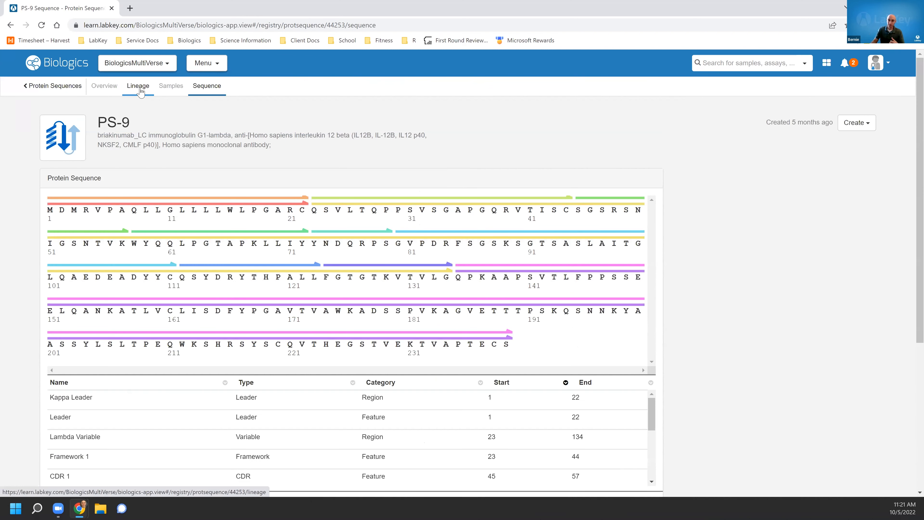
click(141, 92)
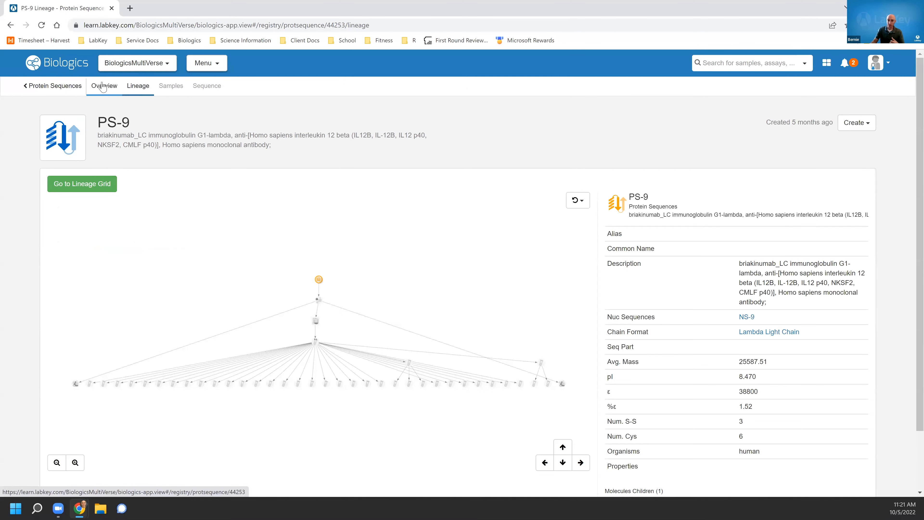
click(103, 88)
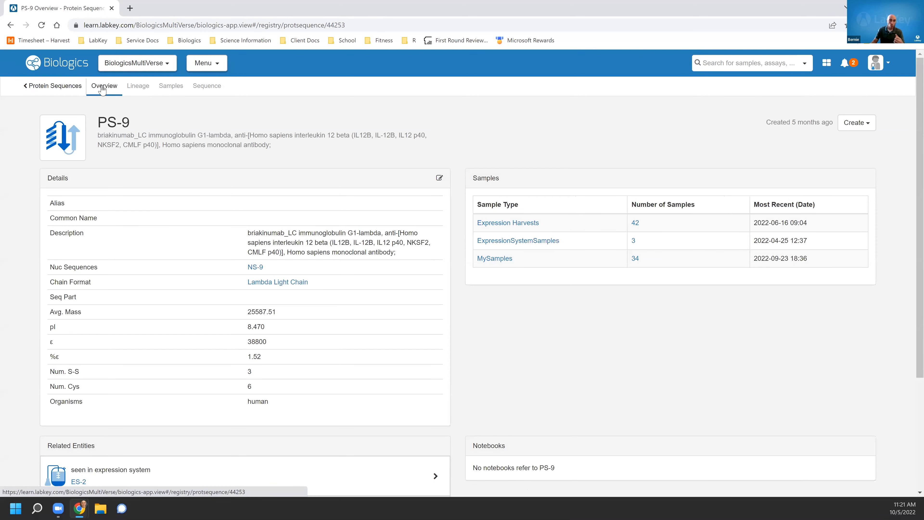
click(208, 88)
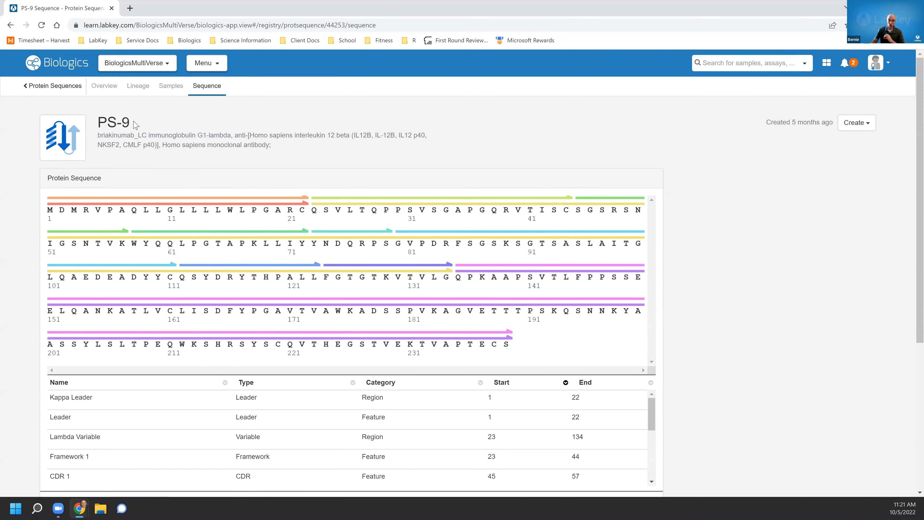
drag(137, 126, 96, 126)
click(154, 123)
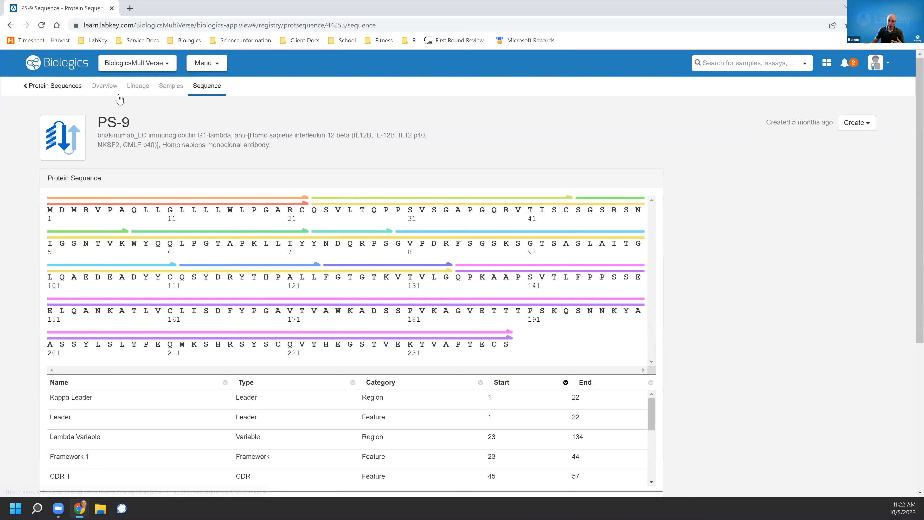
Return to molecule M-1 through the PS-9 related entities.
click(104, 87)
scroll(114, 359, down, 4)
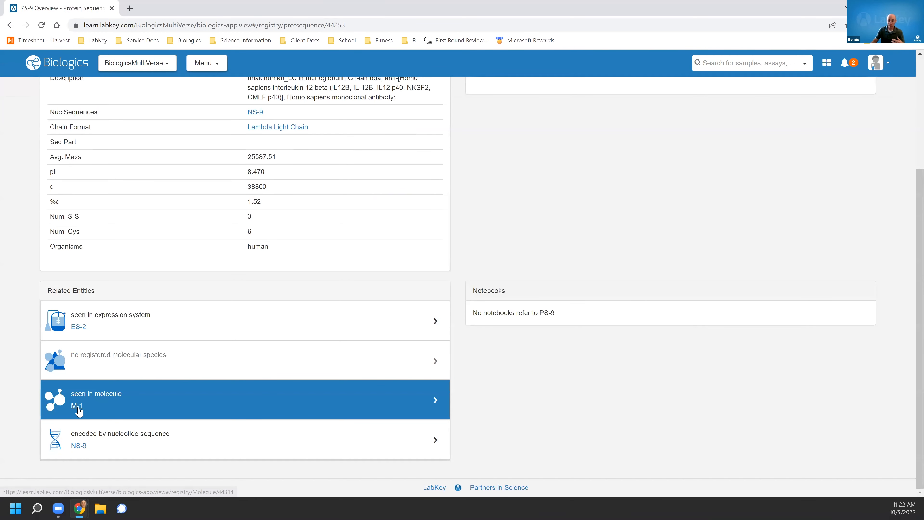
click(79, 407)
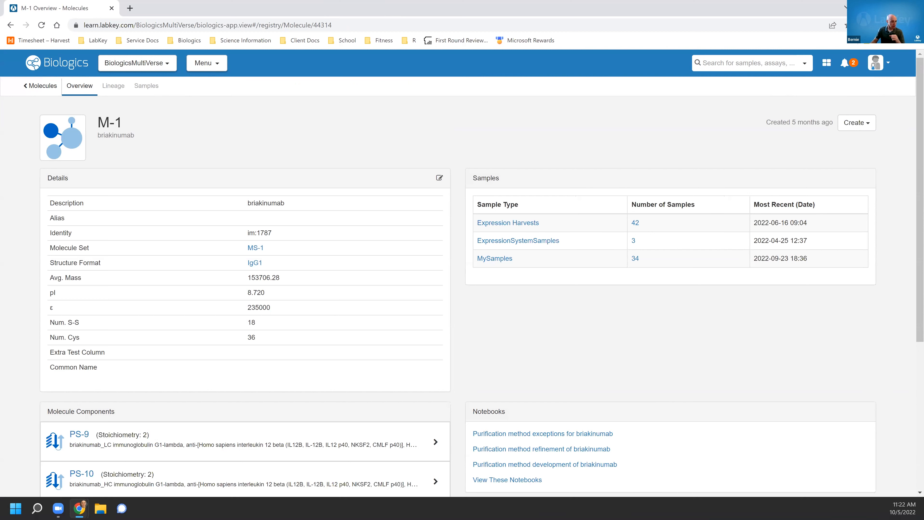
click(227, 68)
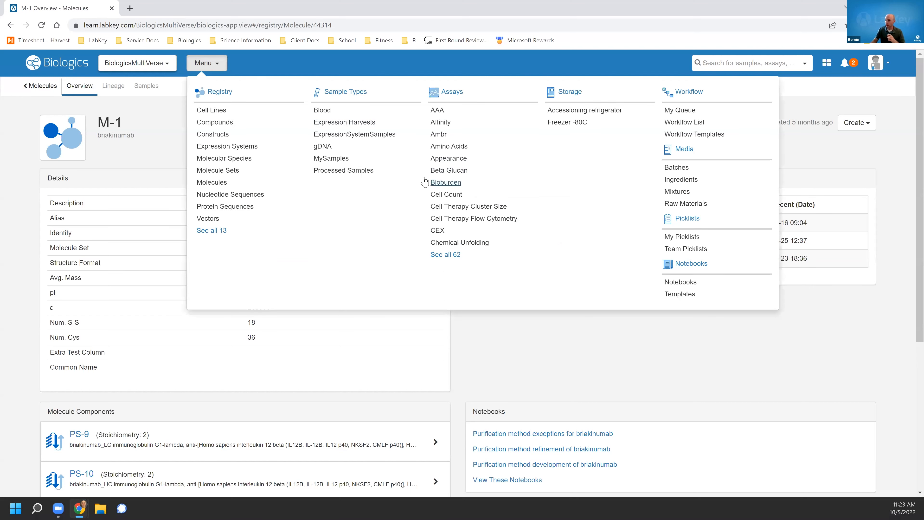
click(537, 337)
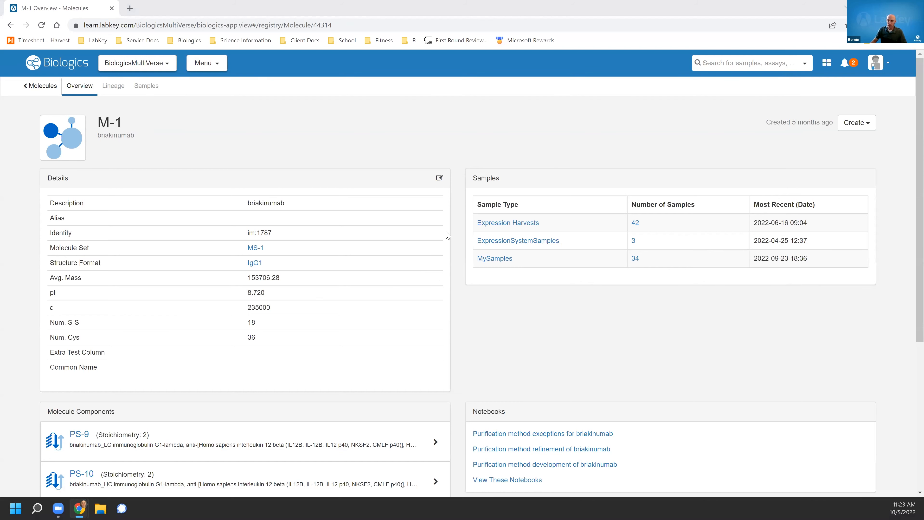
Switch to the Tox DS Batch Characterization notebook window and view its signed notebook data export options.
key(alt+Tab)
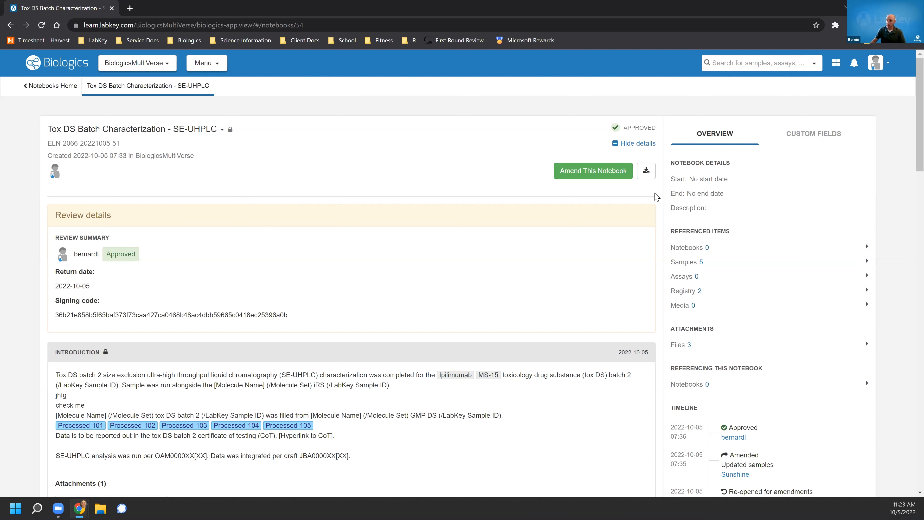
click(646, 171)
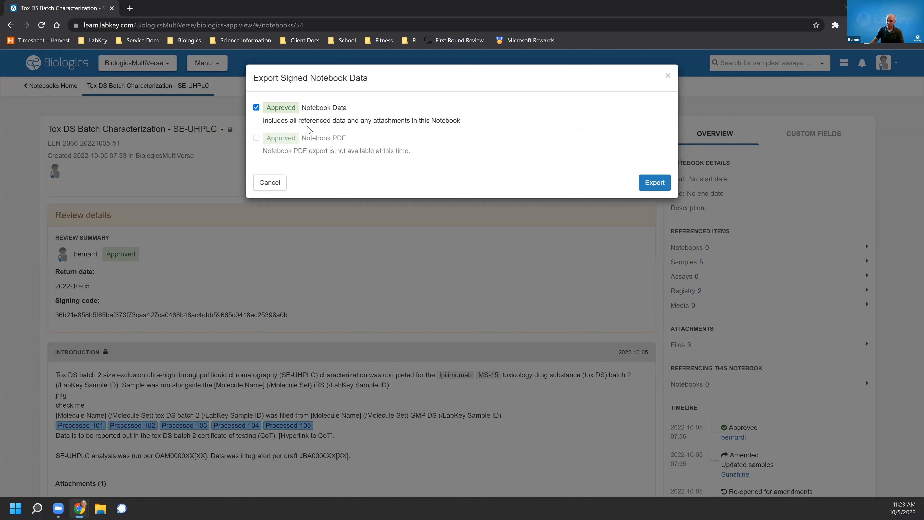
click(276, 184)
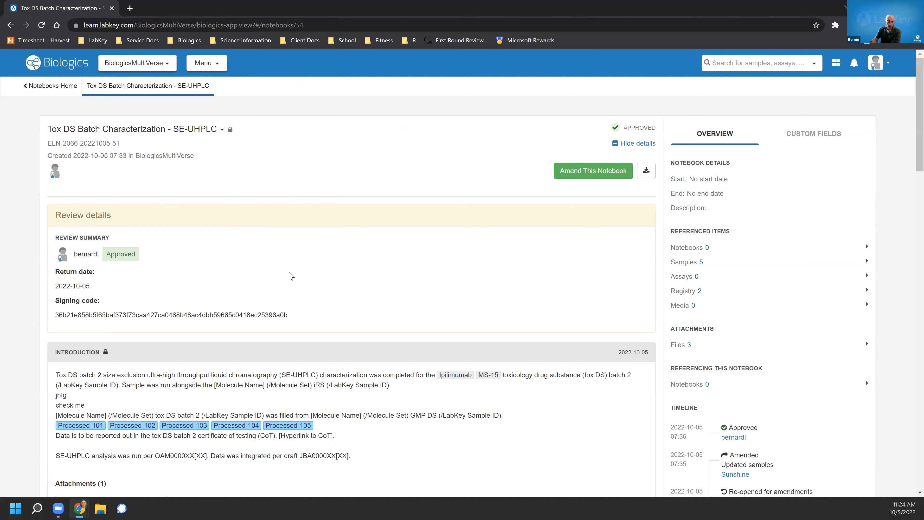
Scroll to the notebook introduction and inspect the referenced sample Processed-105.
scroll(434, 294, down, 4)
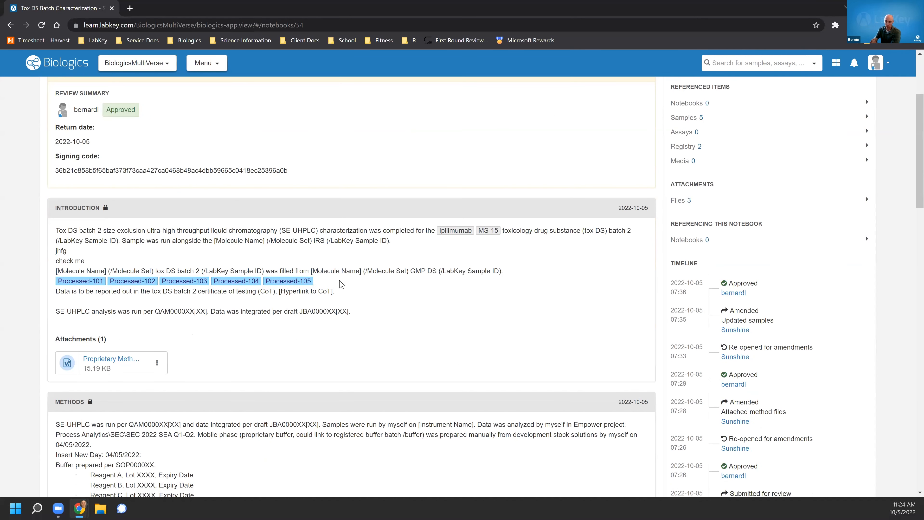
mouse_move(289, 285)
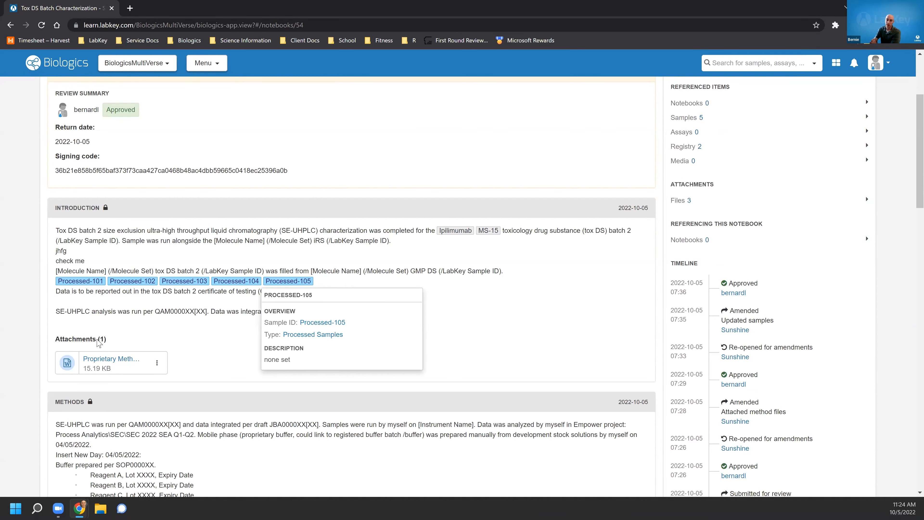
Browse the notebook's methods, results, conclusions and timeline, opening an earlier approved version and returning to the latest one.
scroll(188, 334, down, 1)
scroll(188, 334, down, 17)
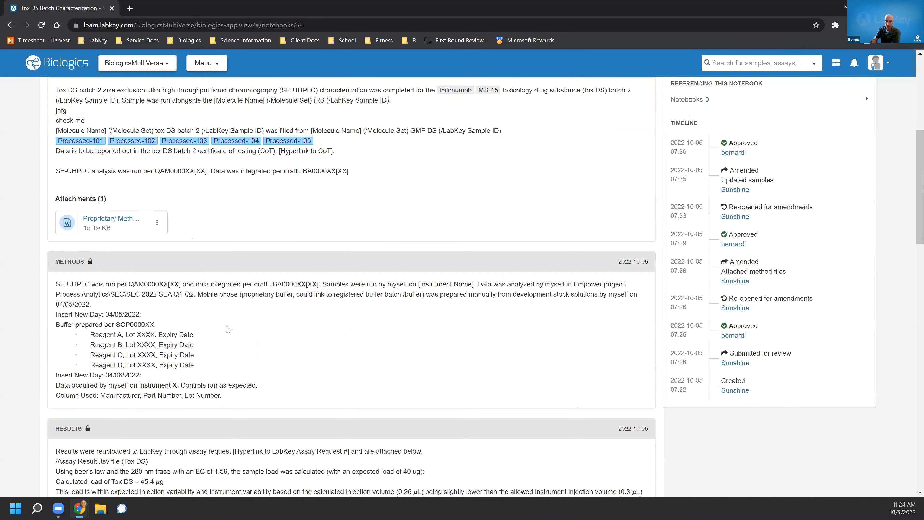
scroll(298, 356, down, 12)
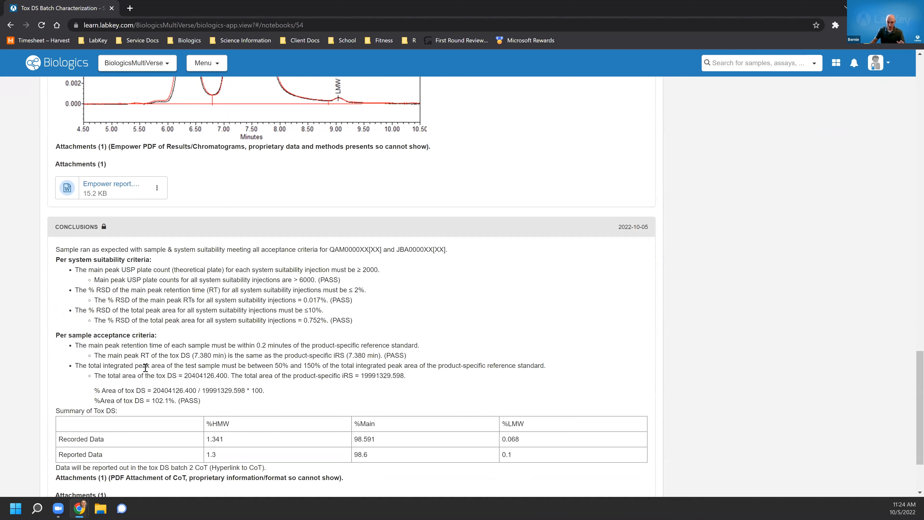
scroll(146, 367, up, 11)
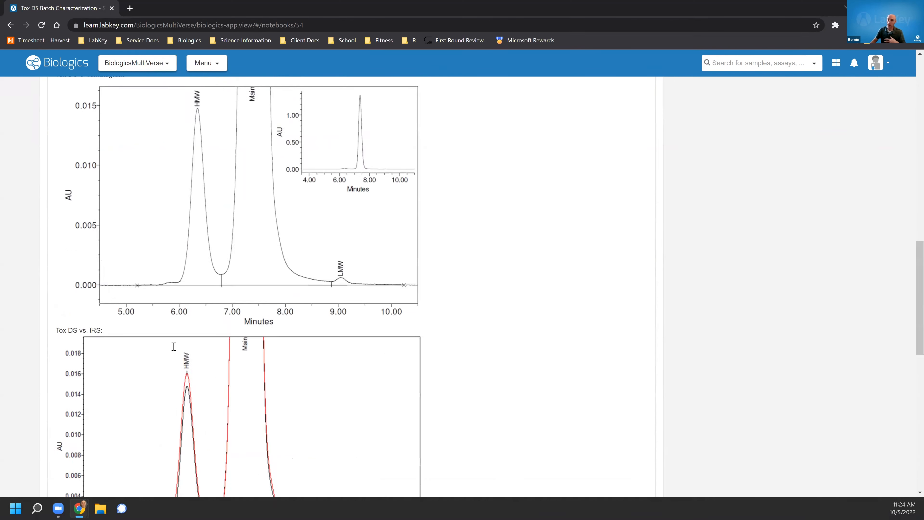
scroll(174, 347, up, 14)
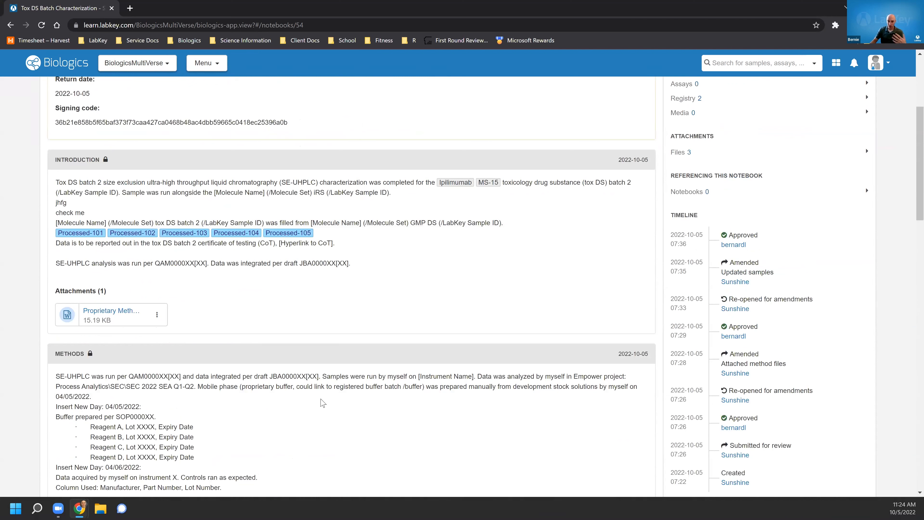
scroll(439, 284, up, 3)
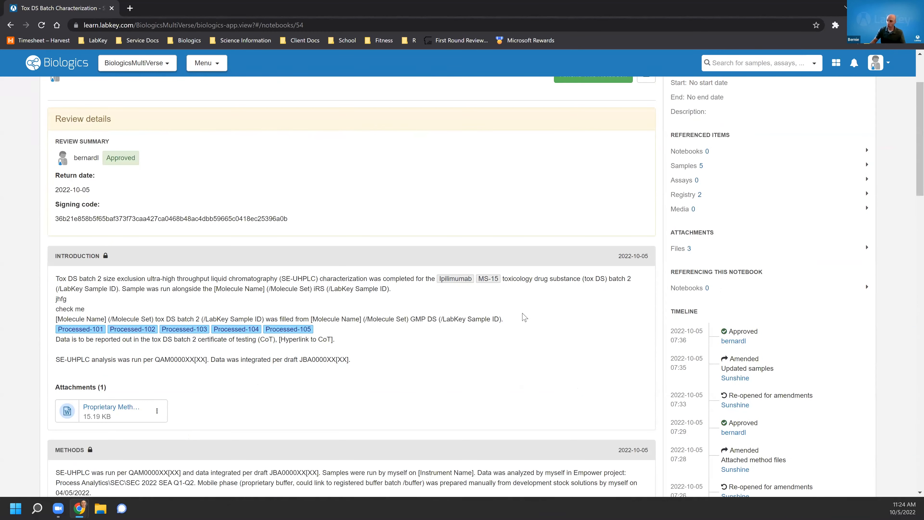
scroll(517, 290, up, 3)
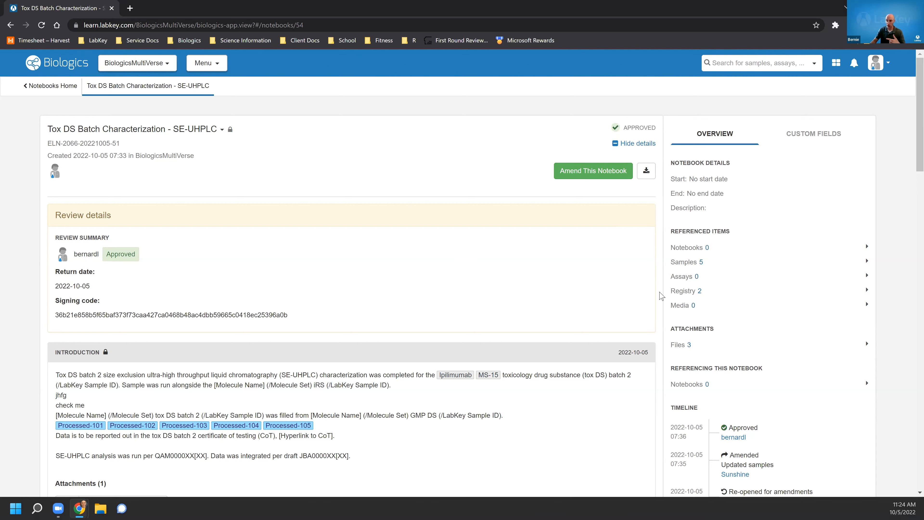
scroll(660, 294, down, 3)
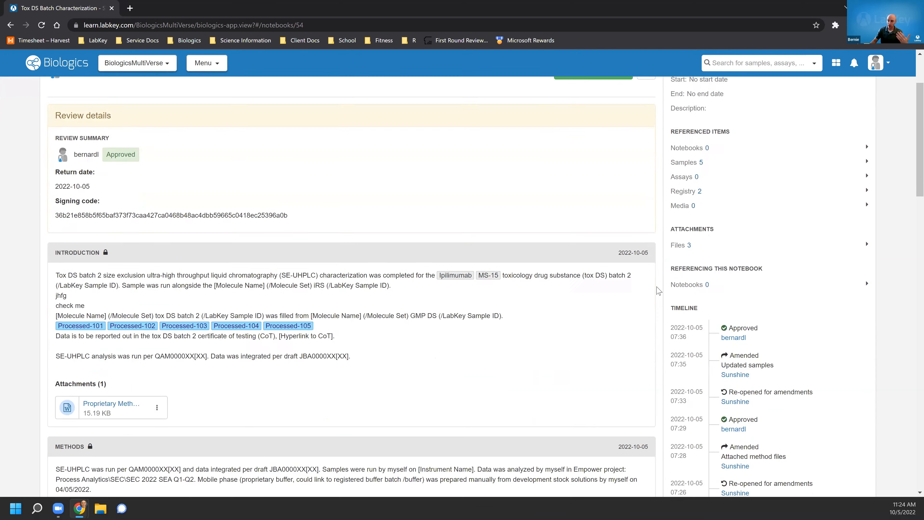
scroll(660, 291, down, 2)
scroll(659, 290, down, 1)
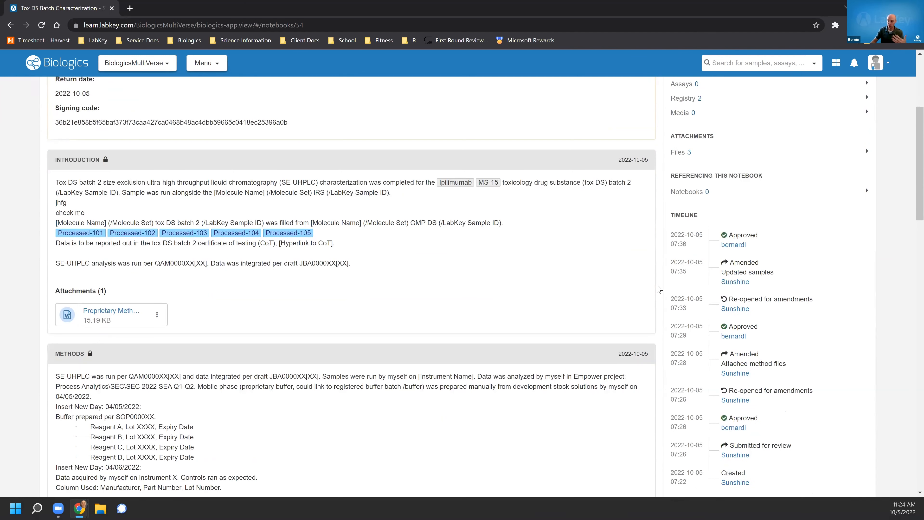
scroll(659, 290, down, 1)
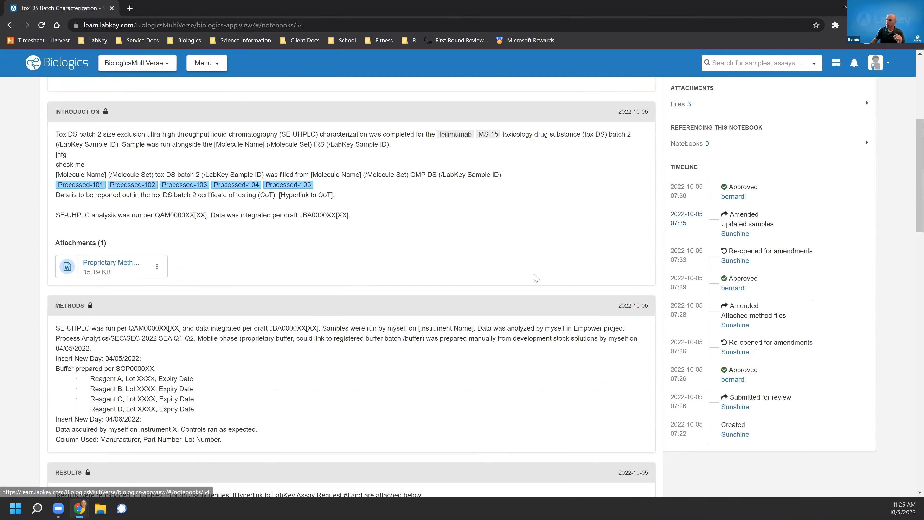
scroll(531, 256, up, 2)
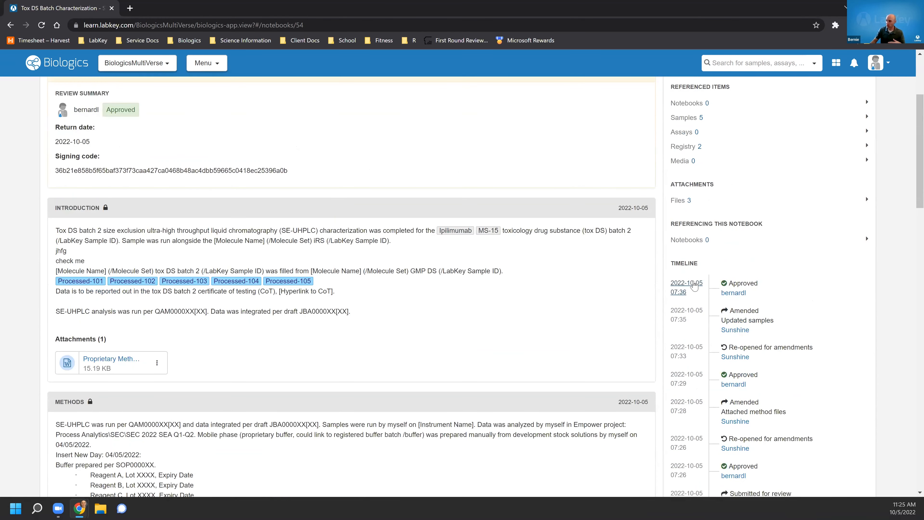
scroll(689, 322, down, 2)
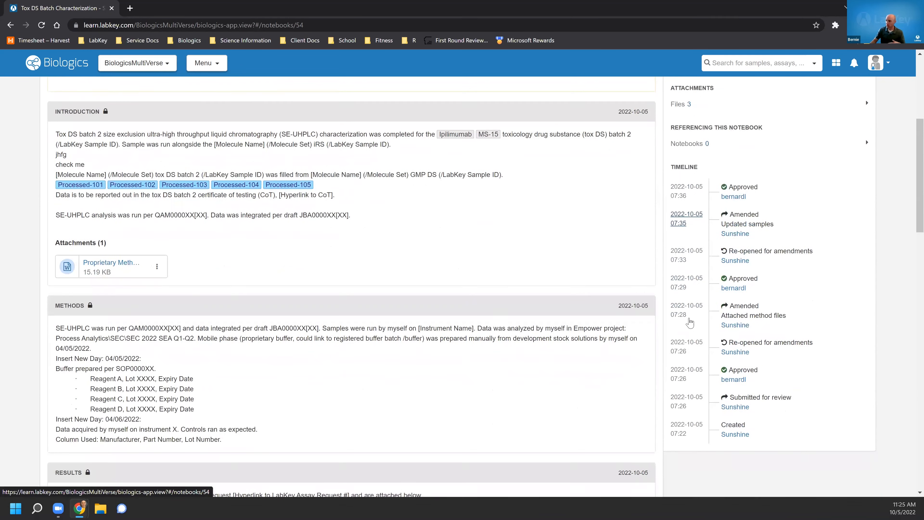
click(689, 373)
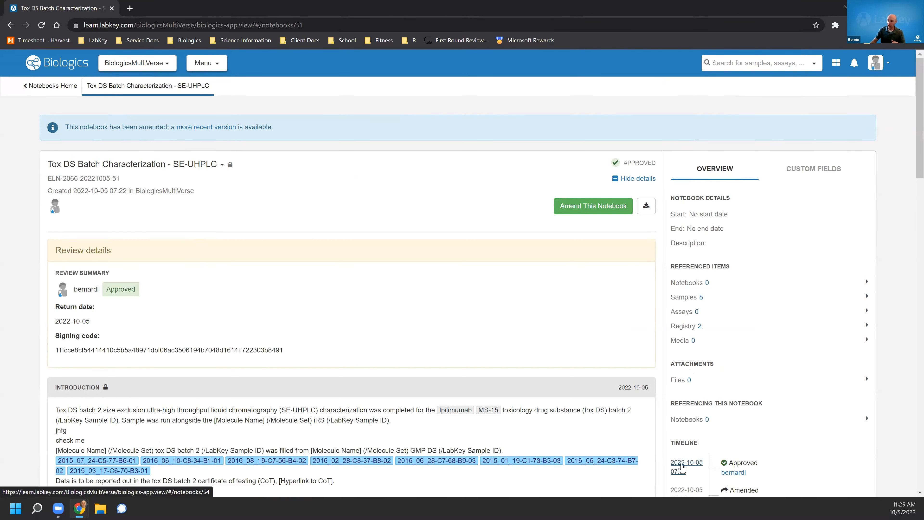
click(681, 472)
Amend the notebook and replace the first [Molecule Name] placeholder in the introduction with a registry reference to molecule M-1.
scroll(210, 367, down, 1)
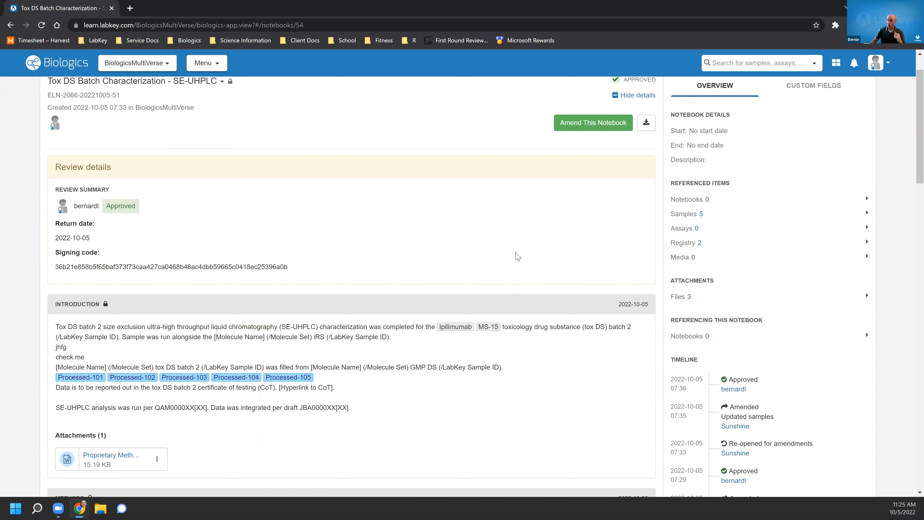
scroll(519, 257, up, 1)
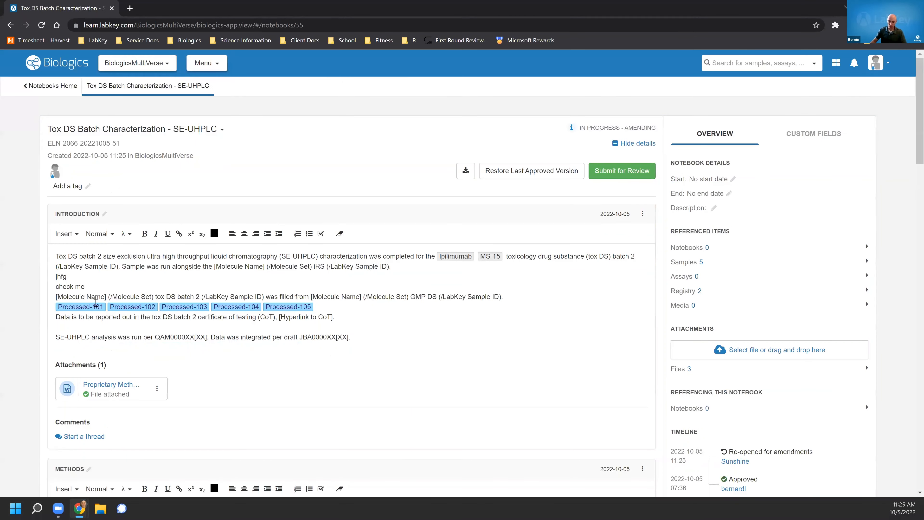
drag(107, 298, 55, 297)
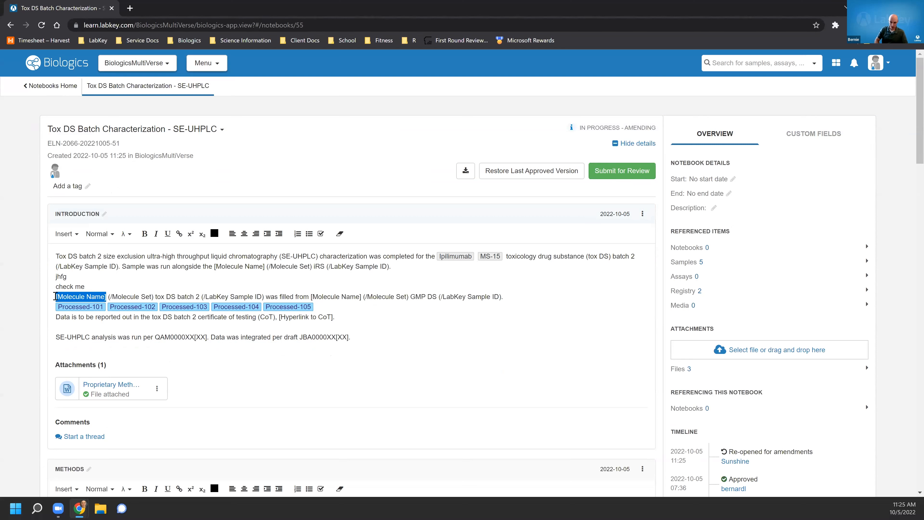
text(@)
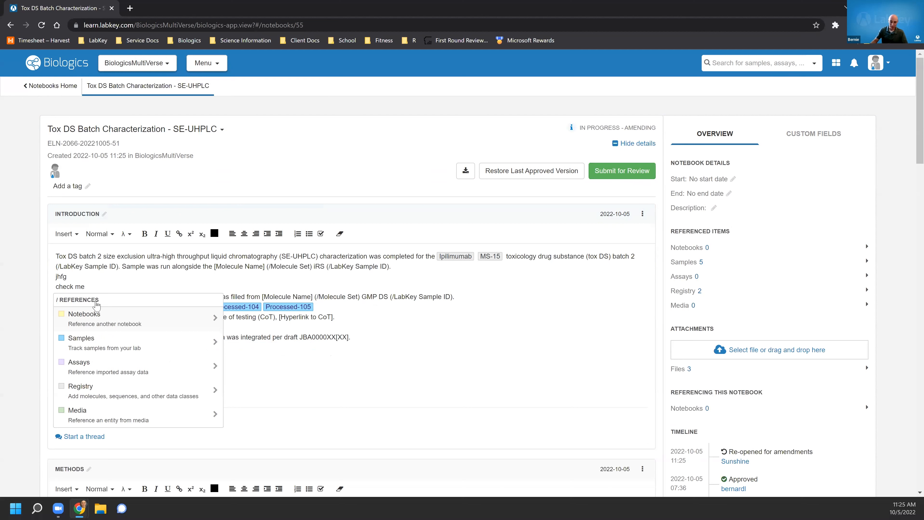
click(112, 392)
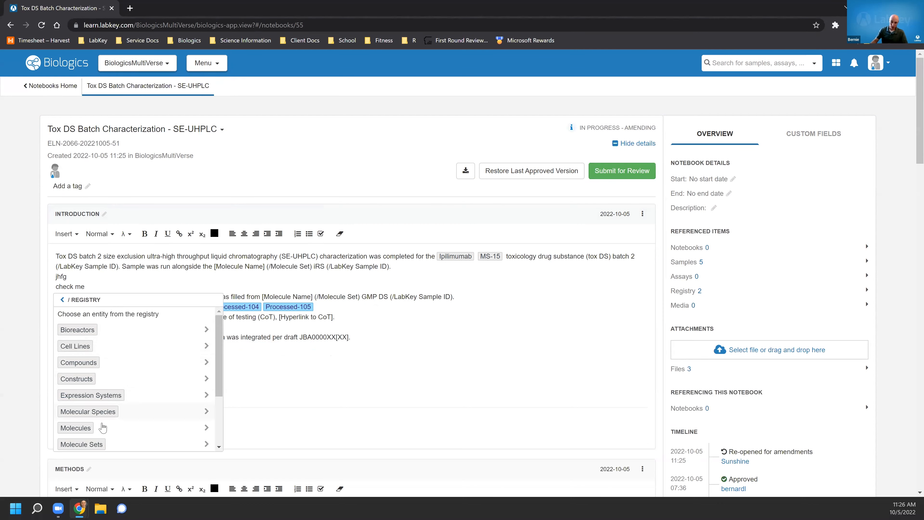
click(103, 429)
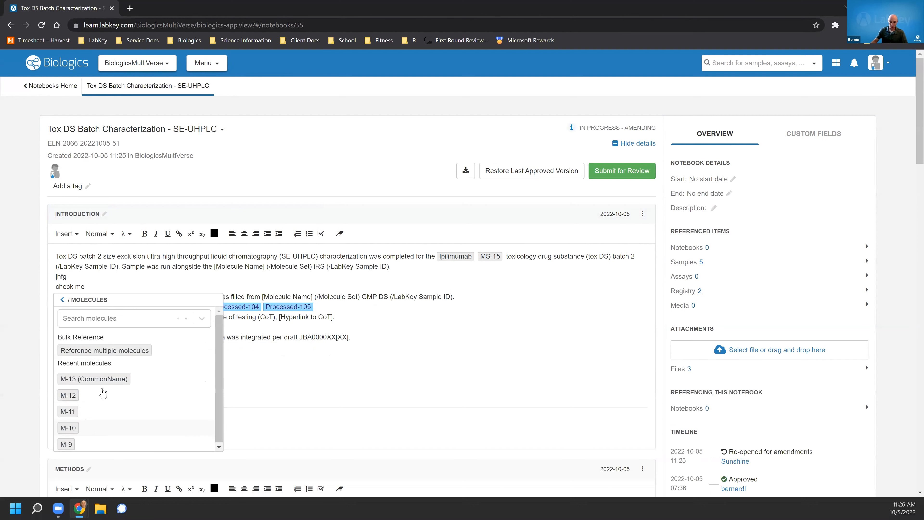
click(116, 323)
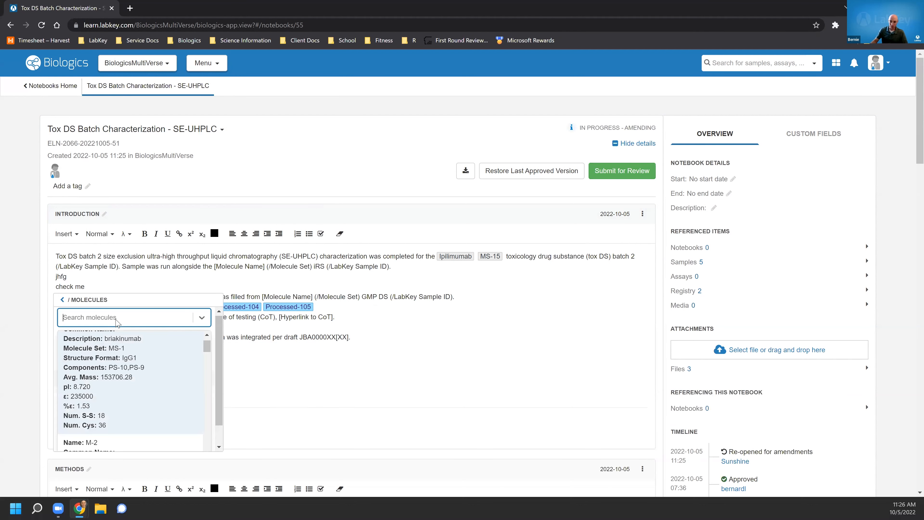
scroll(153, 401, down, 5)
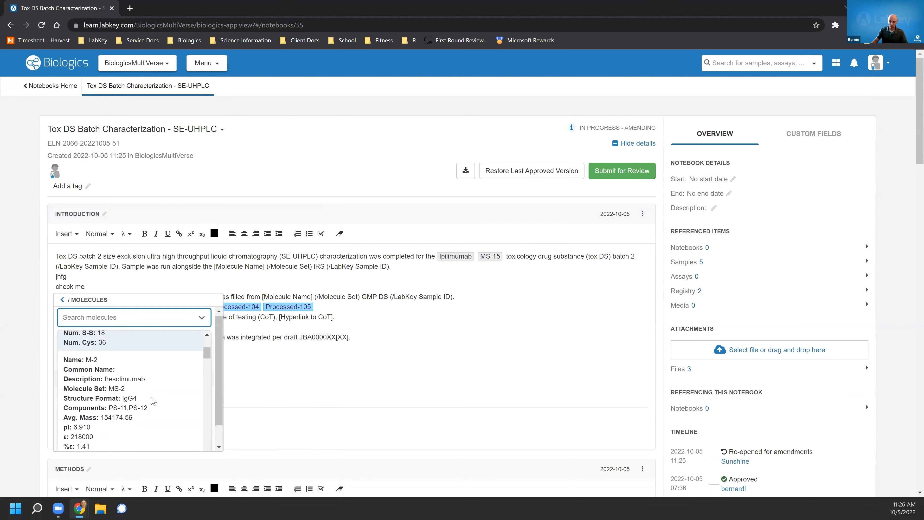
scroll(153, 400, down, 3)
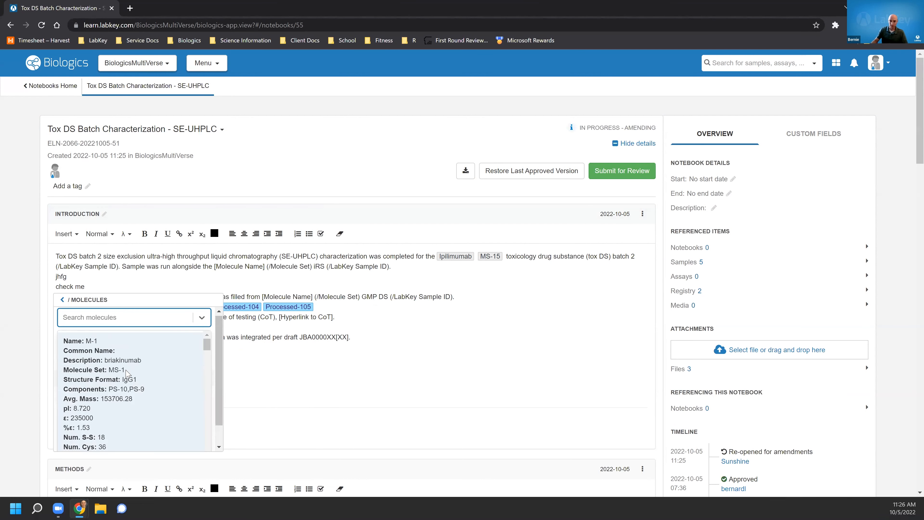
click(129, 375)
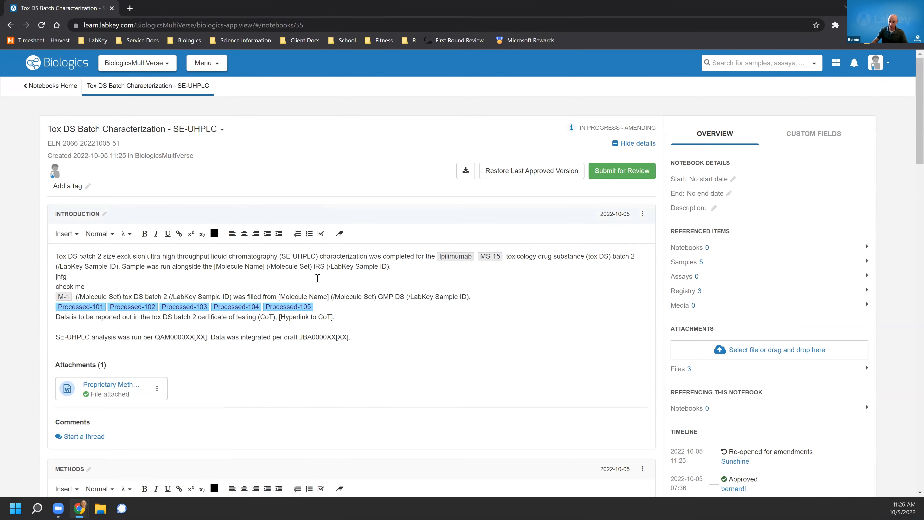
Start submitting the amendment for review with reason "Added Moleulce", the signer's e-mail as display name, and the accuracy certification checked.
click(610, 174)
click(819, 465)
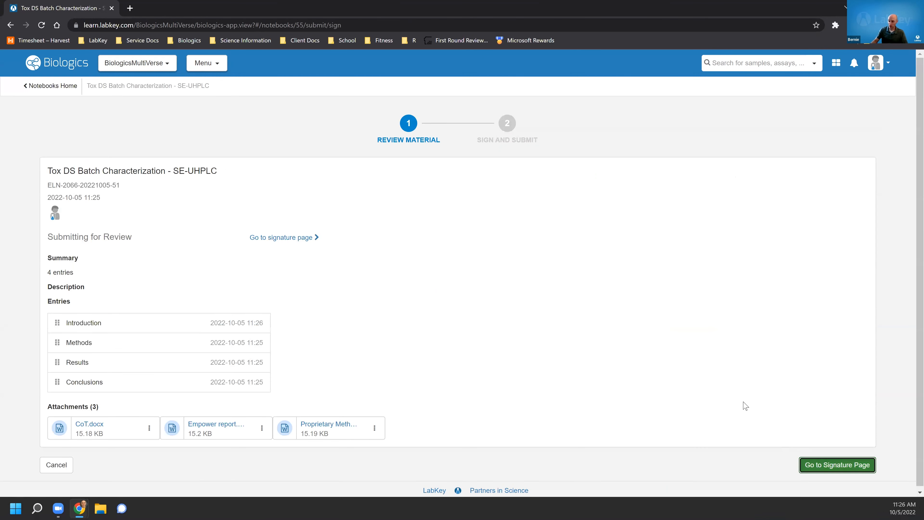
click(256, 335)
text(Added Moleulce)
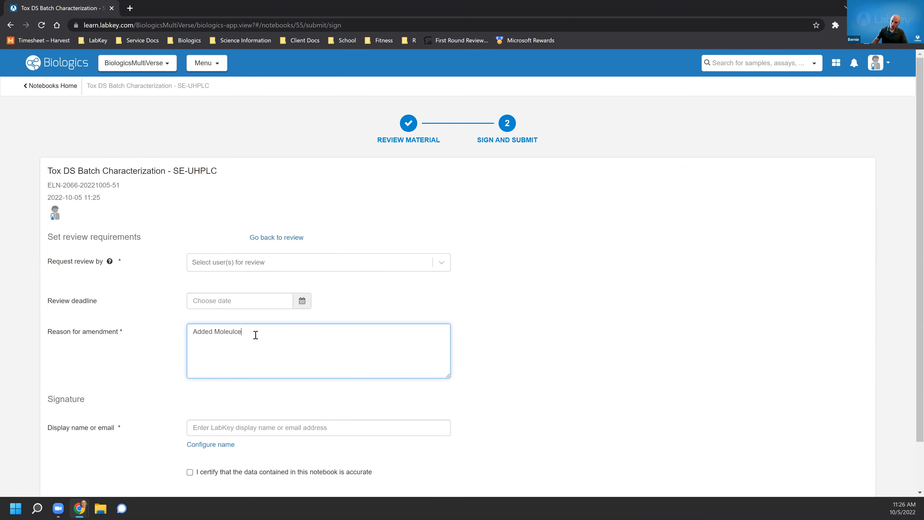
click(262, 427)
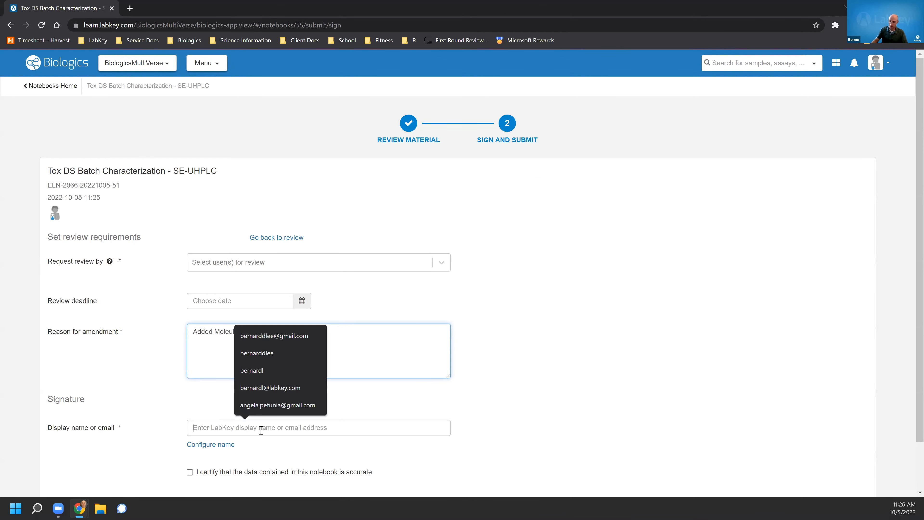
click(277, 339)
click(190, 472)
Choose the reviewer user to request review from and submit the signed notebook.
scroll(728, 454, down, 1)
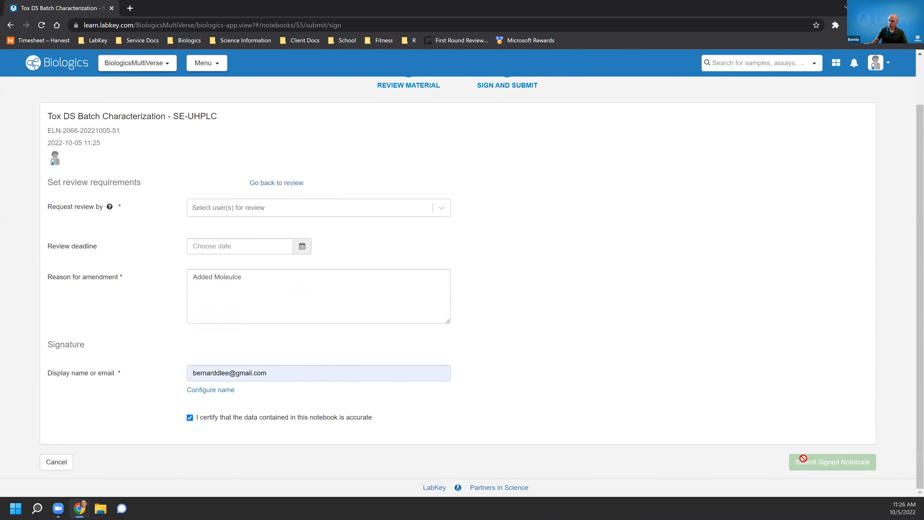
click(247, 281)
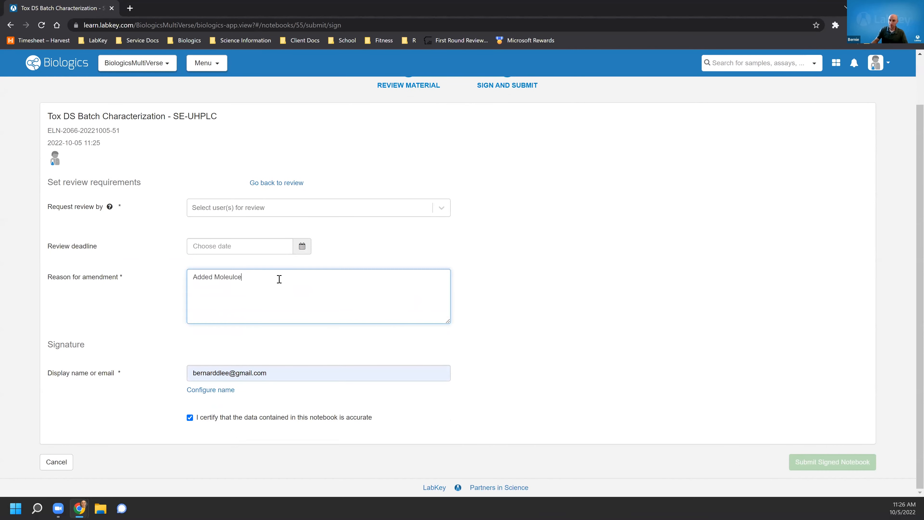
click(274, 208)
click(252, 302)
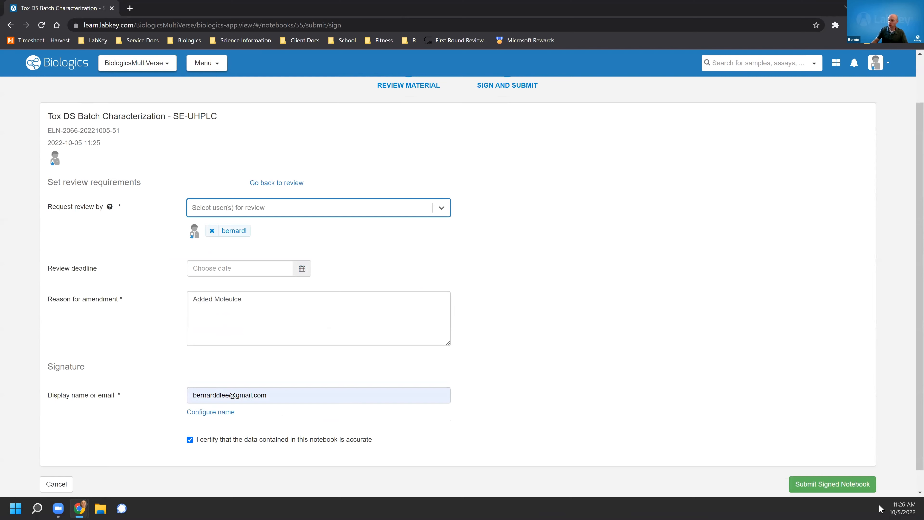
click(833, 484)
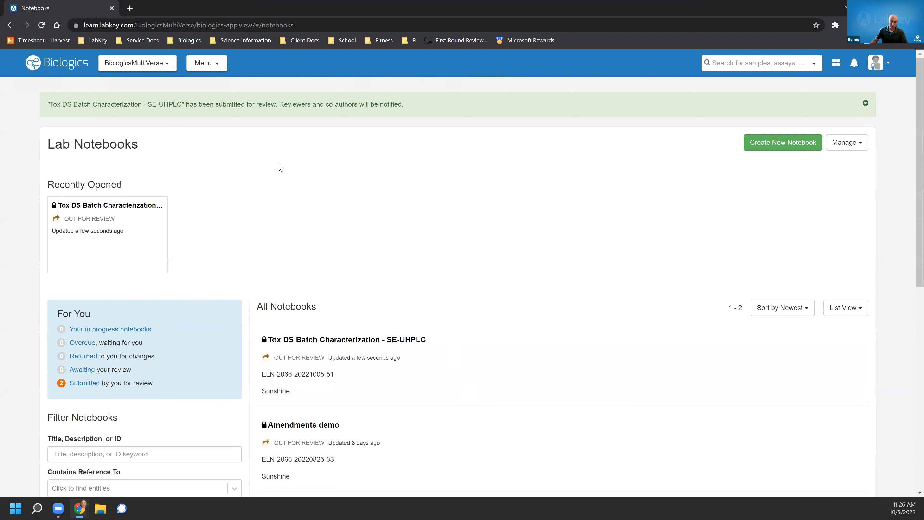
Switch to the M-1 molecule window and open the Notebooks home page.
key(alt+Tab)
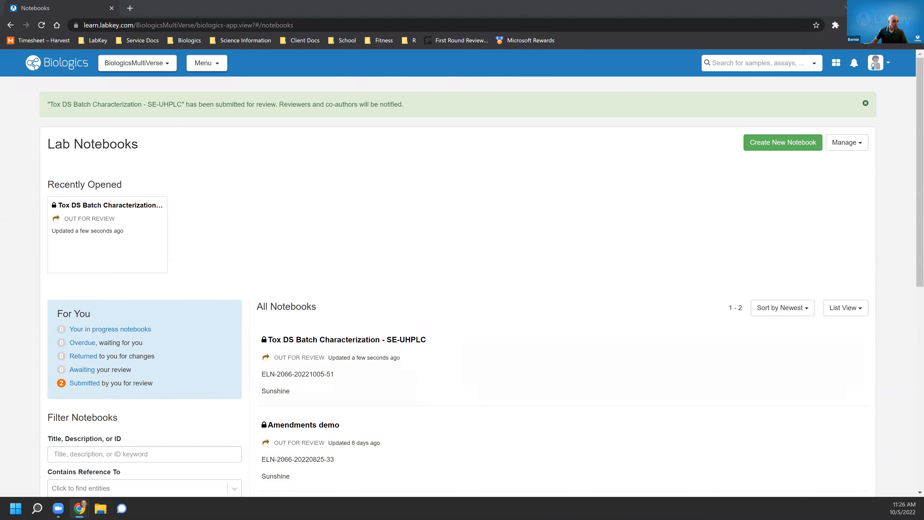
key(alt+Tab)
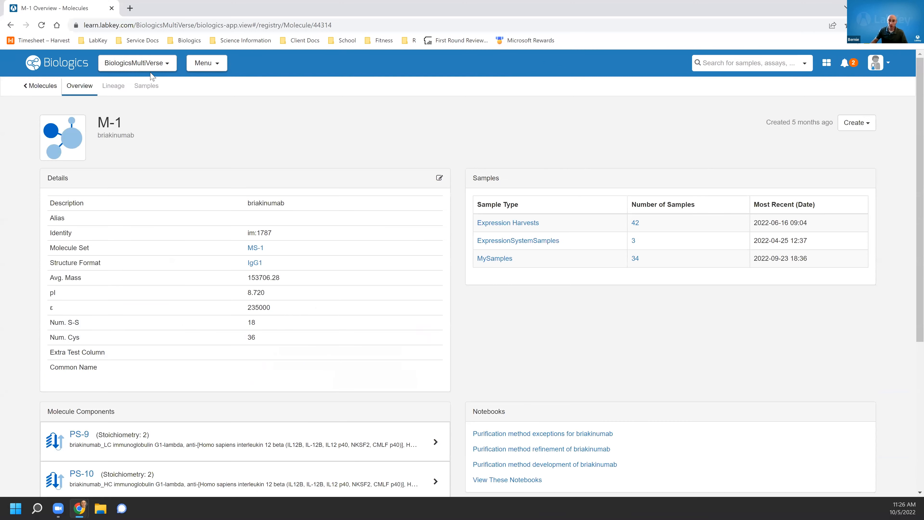
click(212, 73)
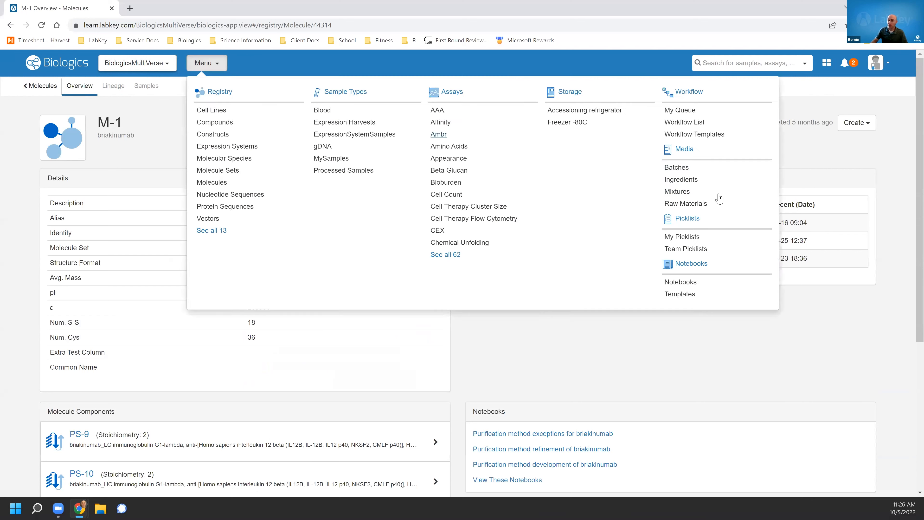
click(691, 268)
Open notebook template management and view the Team Templates list.
click(854, 117)
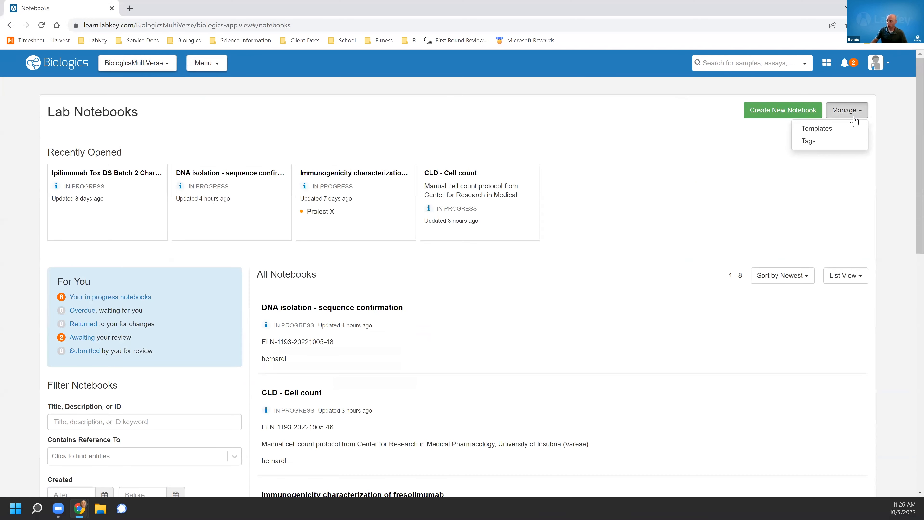
click(845, 131)
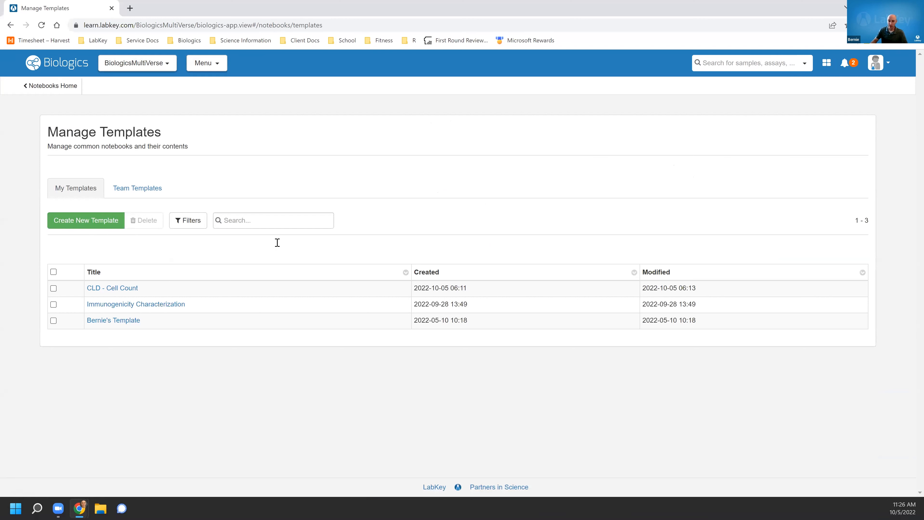
click(142, 187)
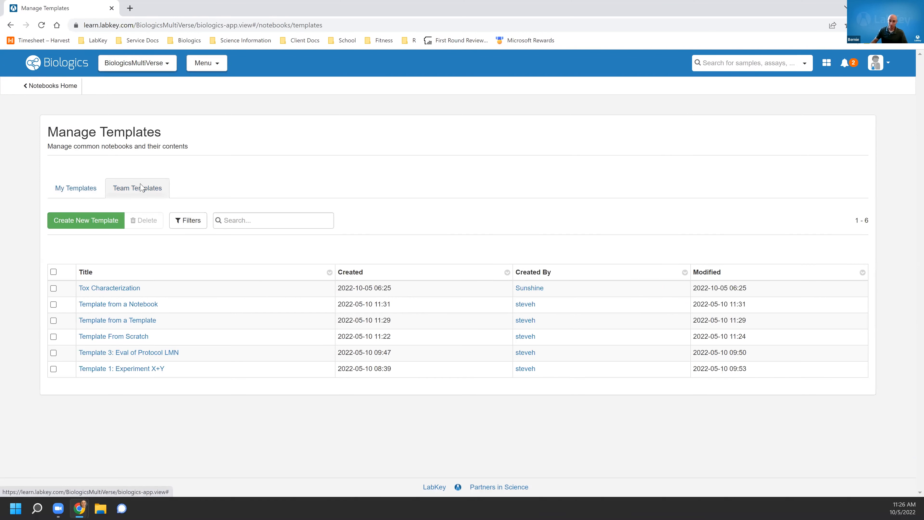
Create a new notebook titled "Example Tox notebook" from the Tox Characterization team template.
click(122, 290)
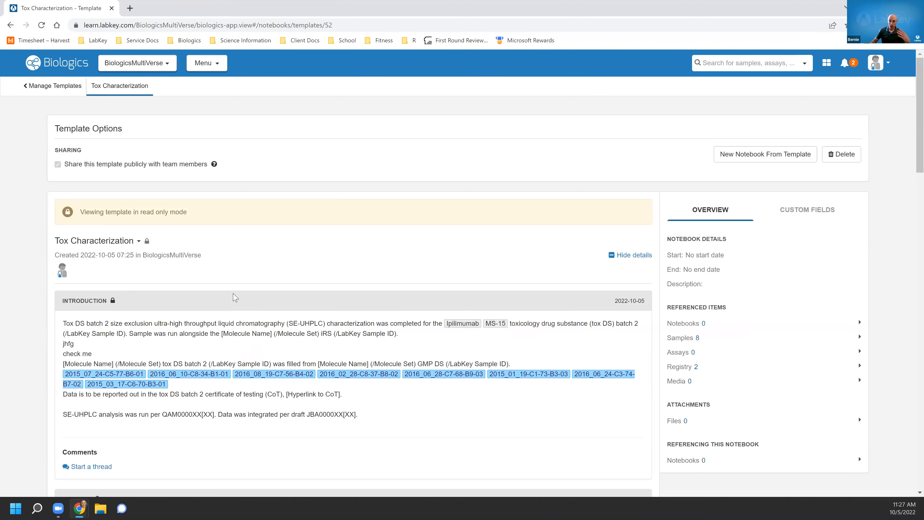
scroll(193, 332, down, 3)
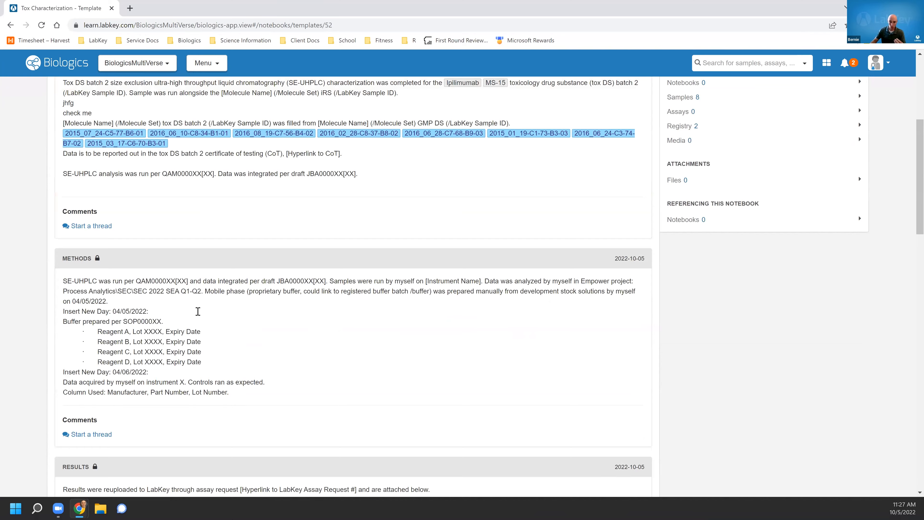
scroll(196, 320, up, 3)
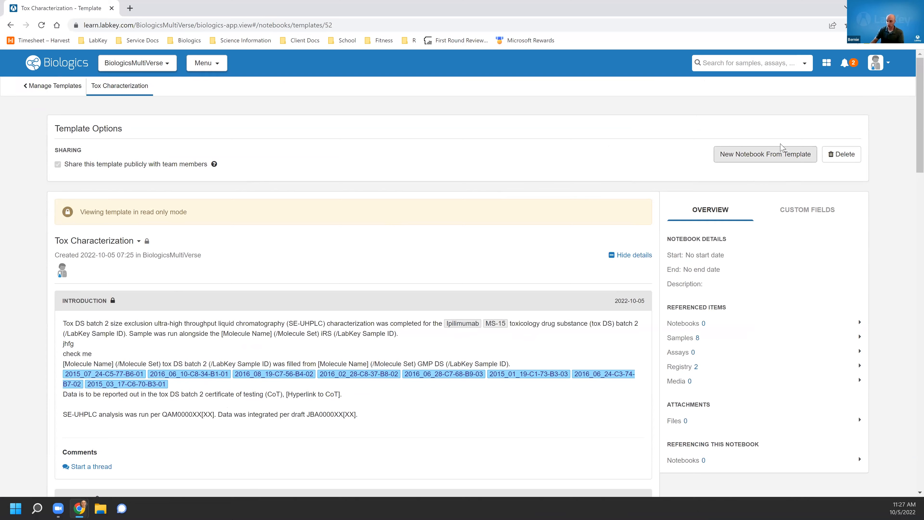
click(802, 154)
click(257, 197)
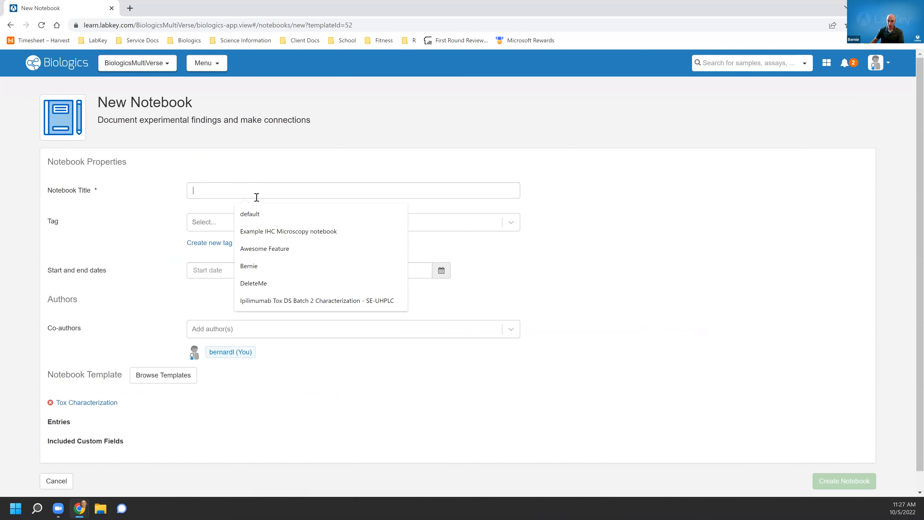
text(Example Tox notebook)
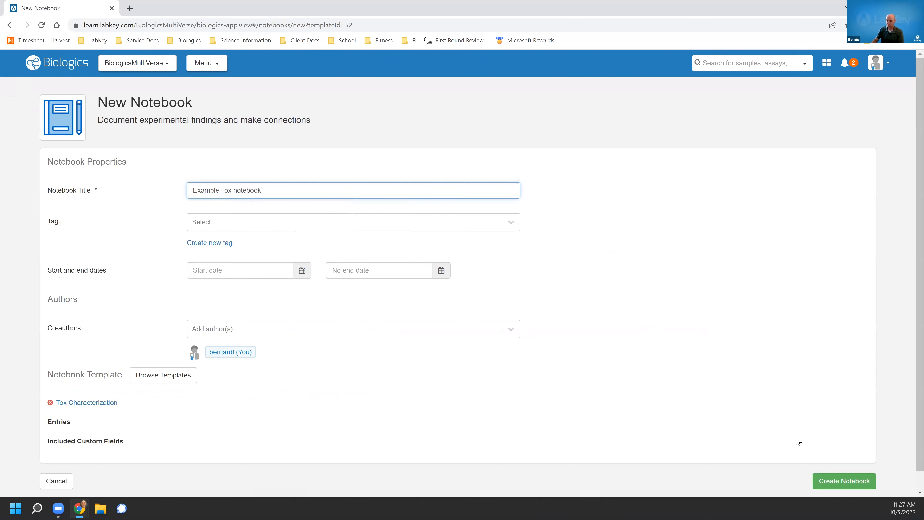
click(853, 481)
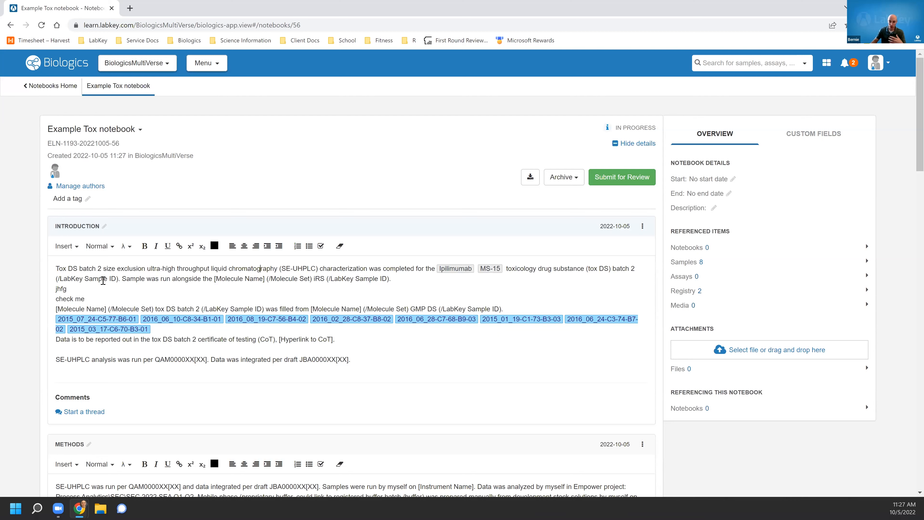
Highlight placeholder text in the new notebook's Introduction and Methods entries to examine the template content.
drag(119, 279, 46, 283)
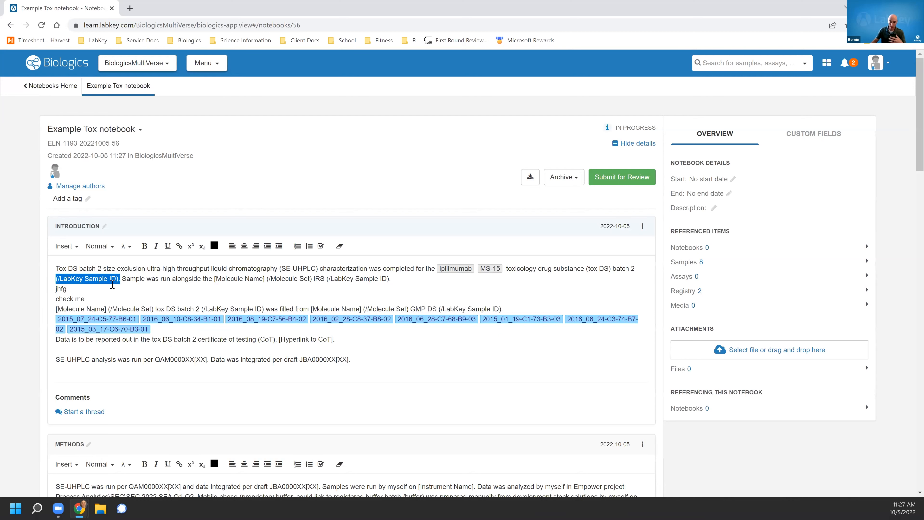
click(138, 276)
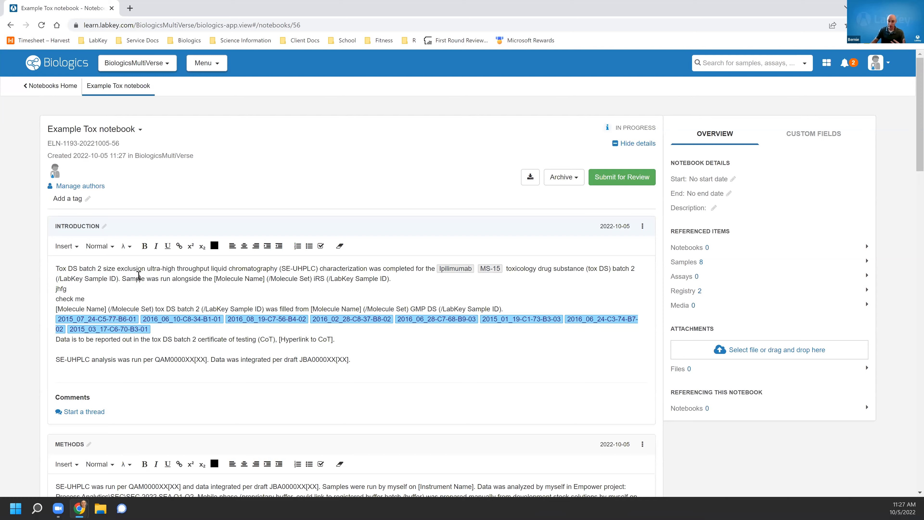
scroll(172, 307, down, 5)
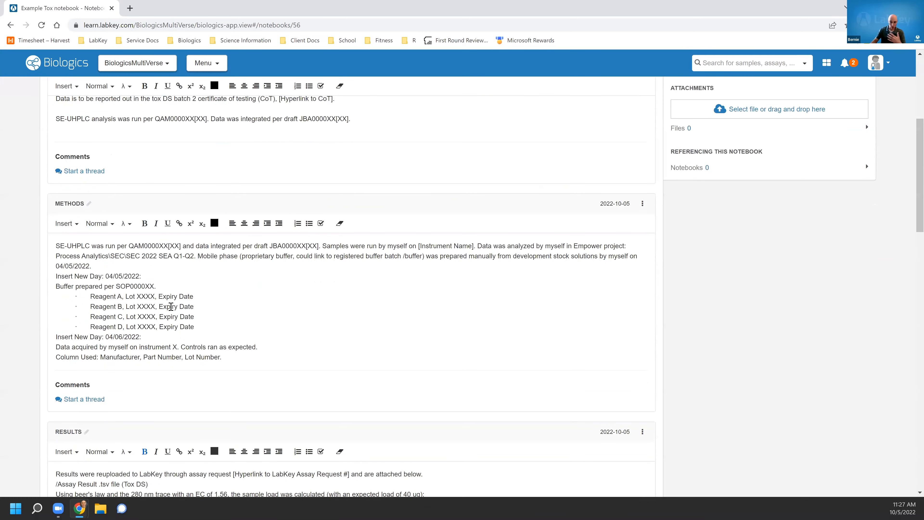
drag(117, 296, 196, 297)
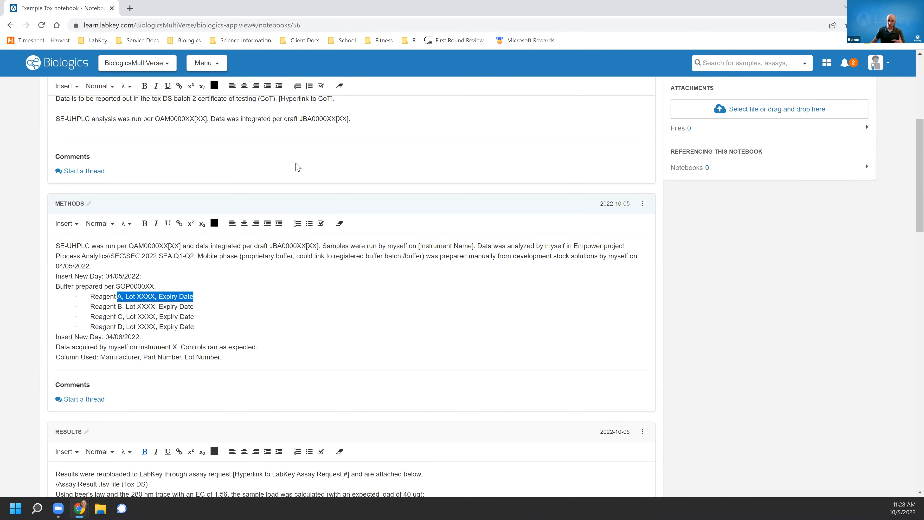
Return to the home dashboard and open the Expression Harvests sample type.
click(56, 71)
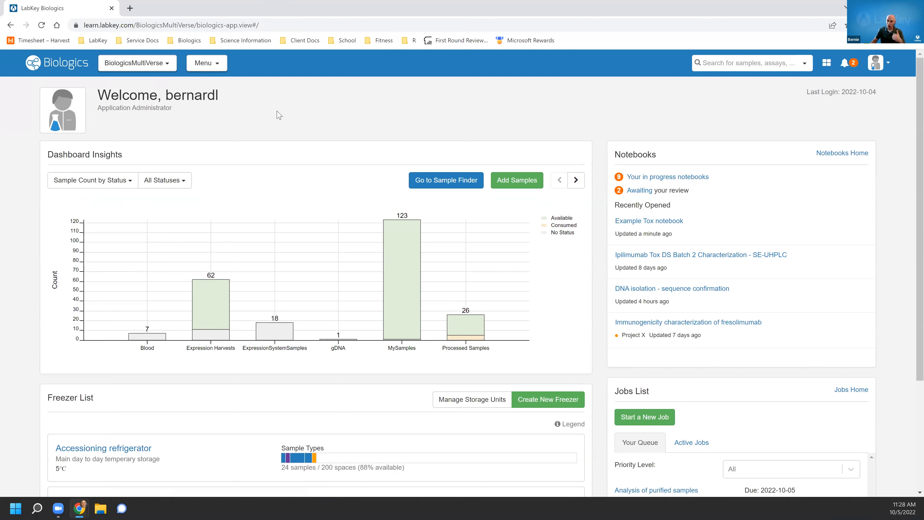
click(202, 64)
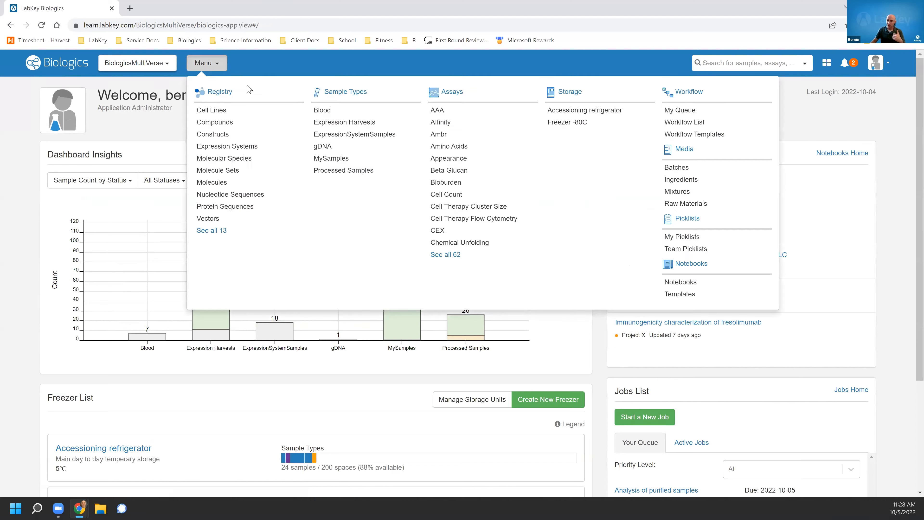
click(338, 124)
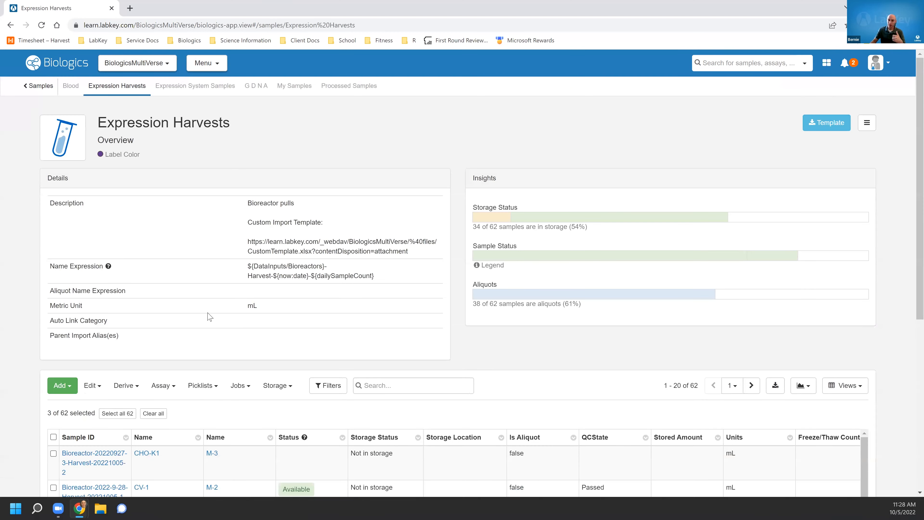
scroll(209, 316, down, 2)
scroll(208, 316, down, 2)
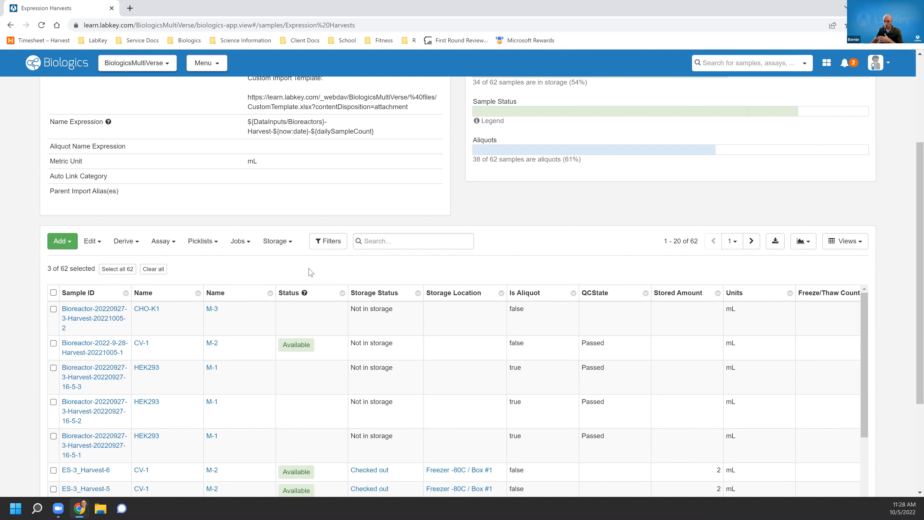
Filter Expression Harvests to Name M-1, Name HEK293, Storage Status In storage and Is Aliquot FALSE.
click(320, 243)
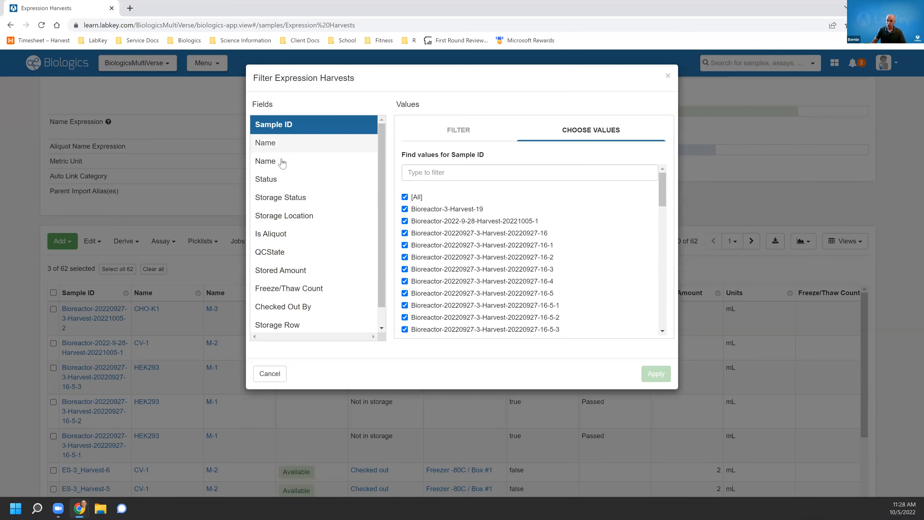
click(285, 161)
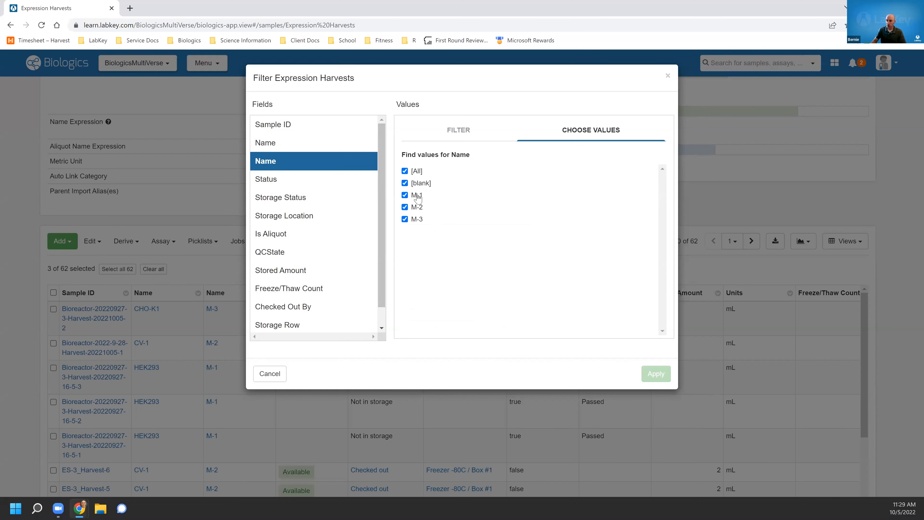
click(417, 197)
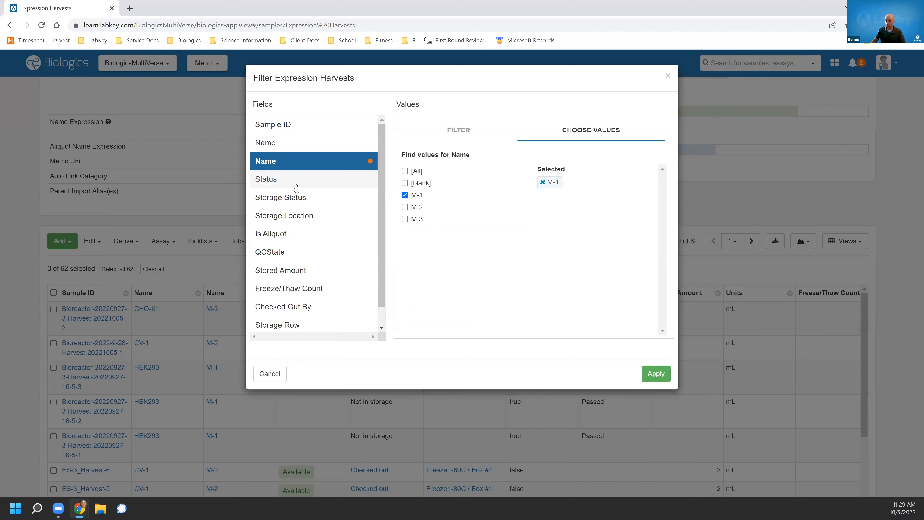
click(311, 145)
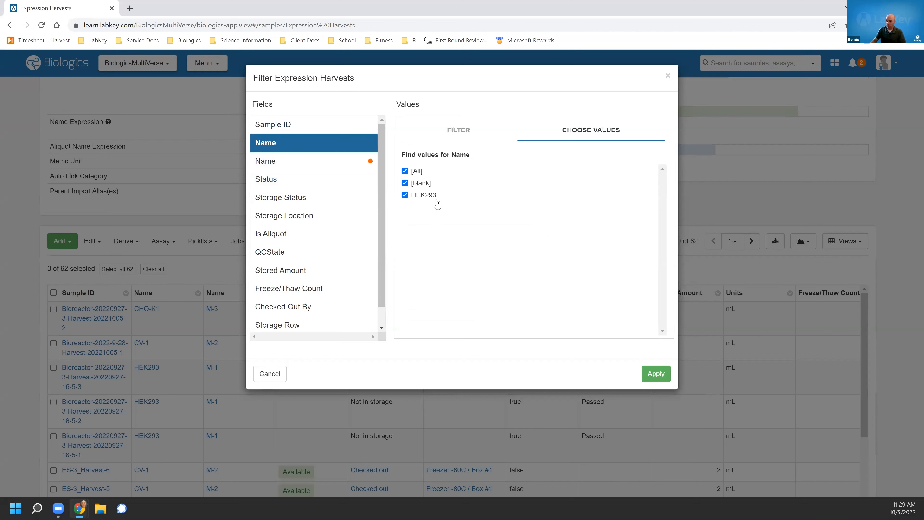
click(426, 201)
click(352, 197)
click(426, 196)
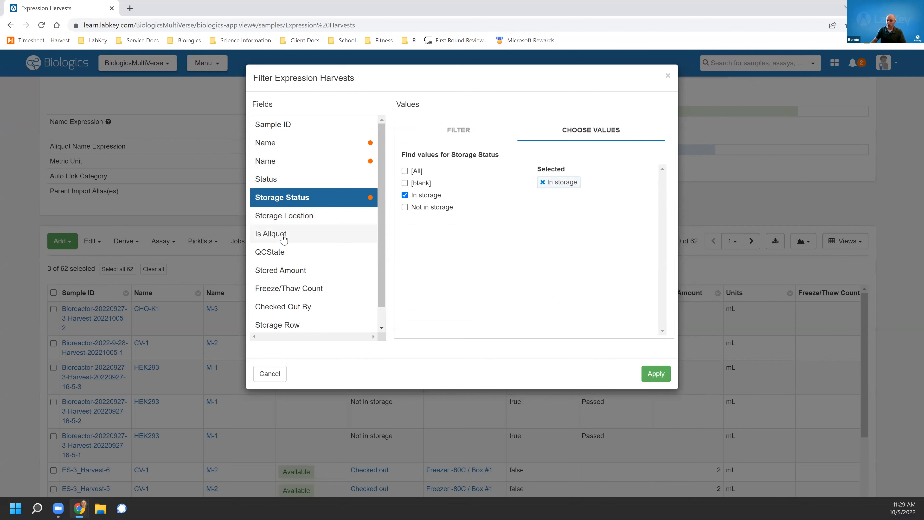
click(274, 234)
click(460, 175)
click(418, 197)
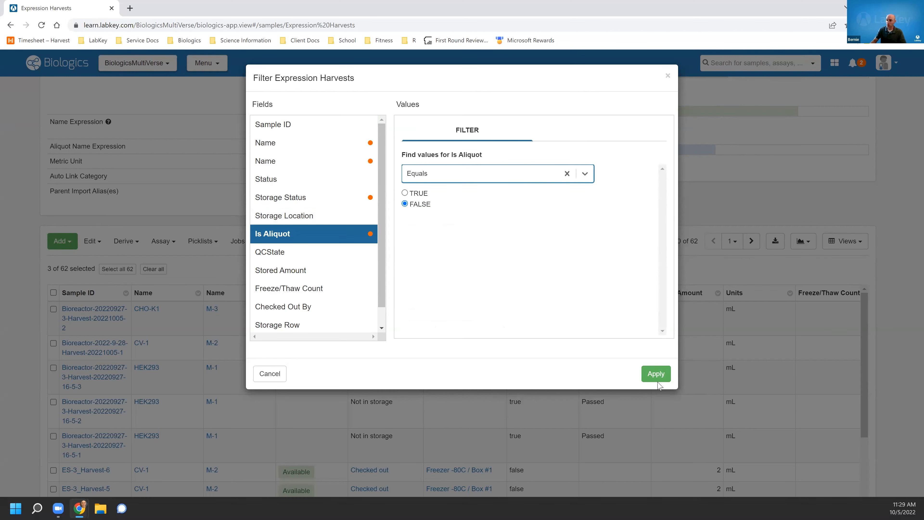
click(656, 374)
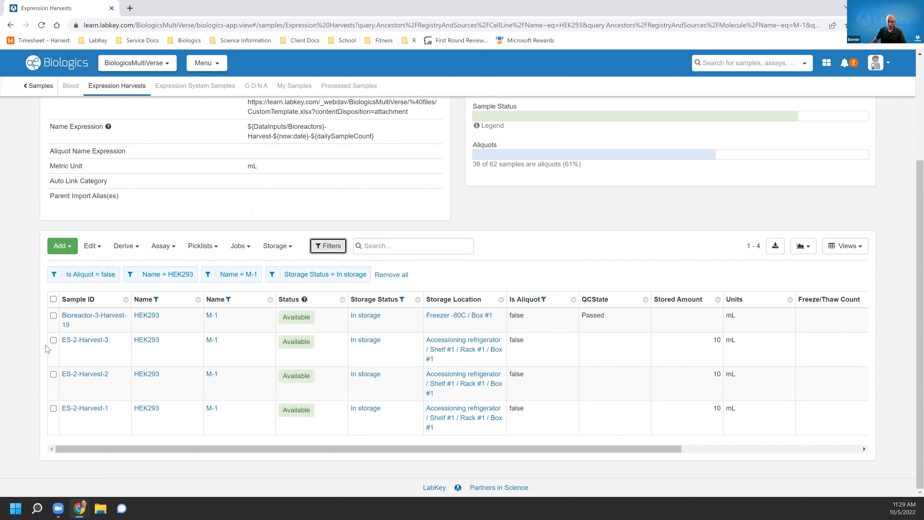
Select the three ES-2-Harvest samples in the filtered grid.
click(53, 340)
click(54, 374)
click(53, 408)
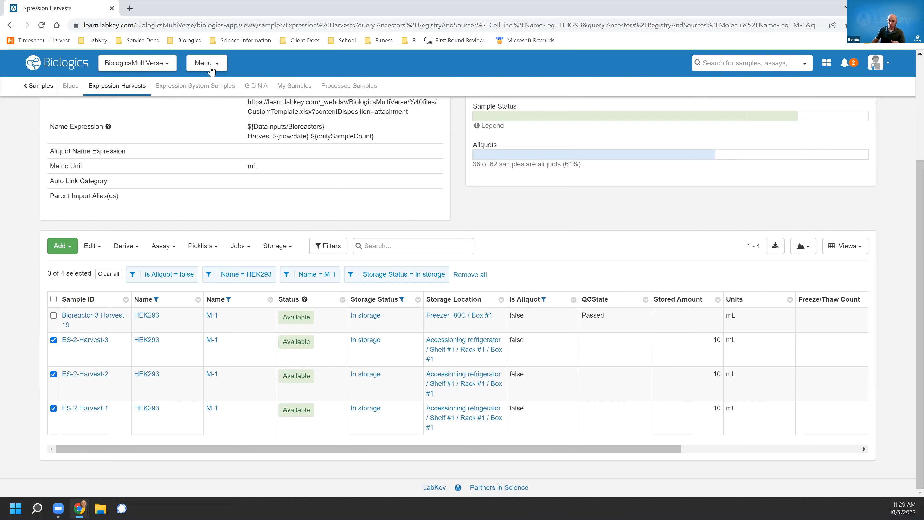
Open ES-2-Harvest-3's lineage graph and follow it to the M-1 molecule.
click(101, 341)
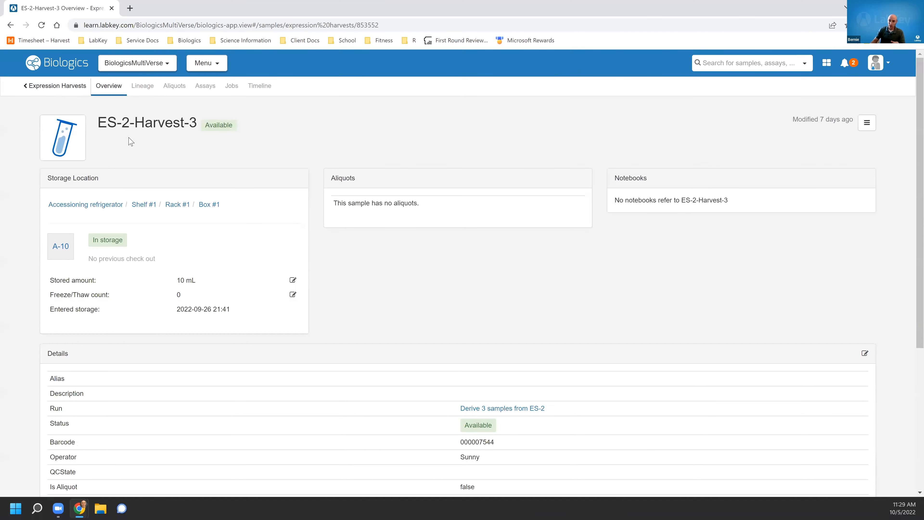
click(142, 86)
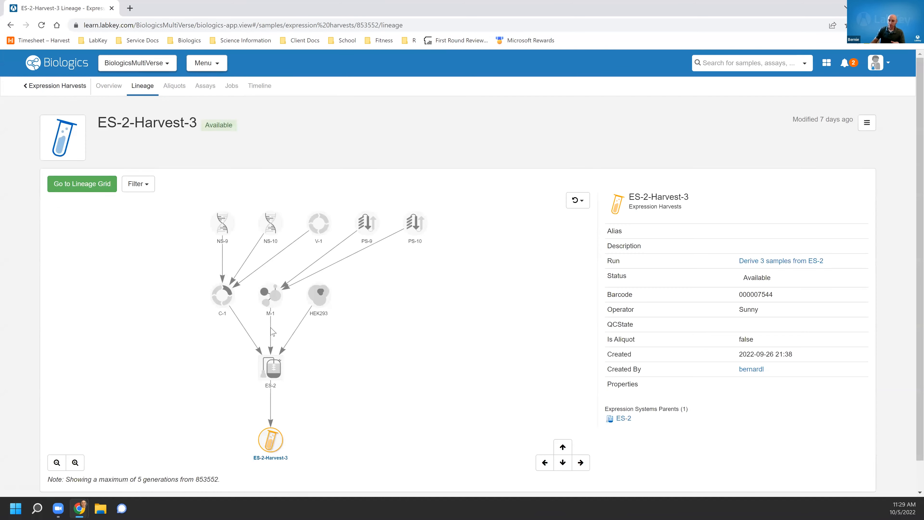
click(263, 300)
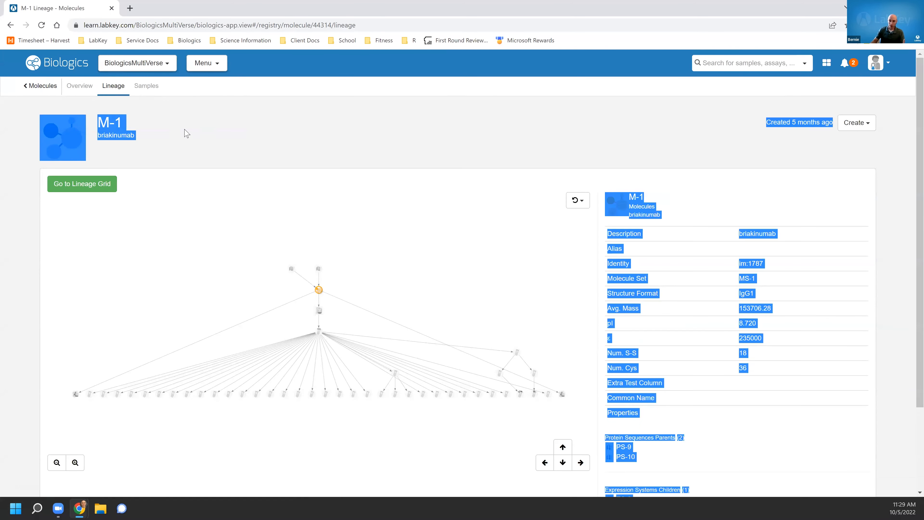
Open M-1's overview and browse the notebooks that reference this molecule.
click(76, 93)
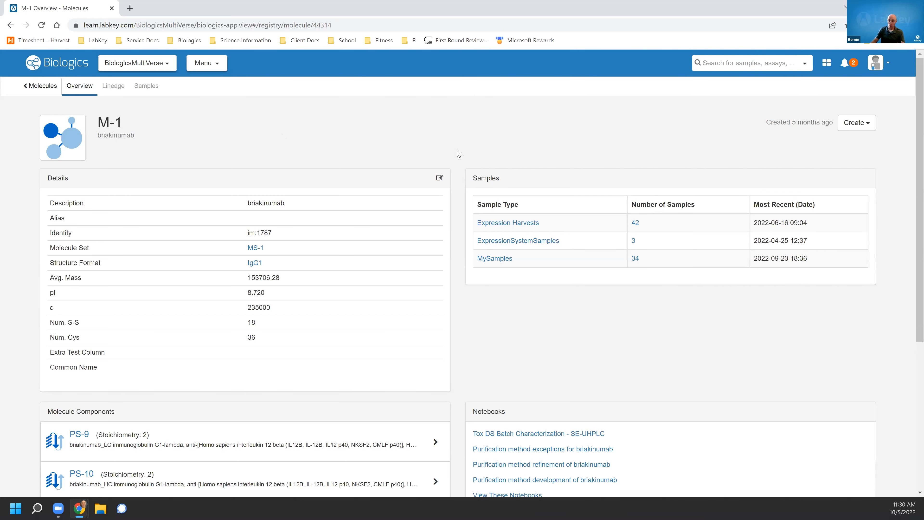
scroll(451, 161, down, 3)
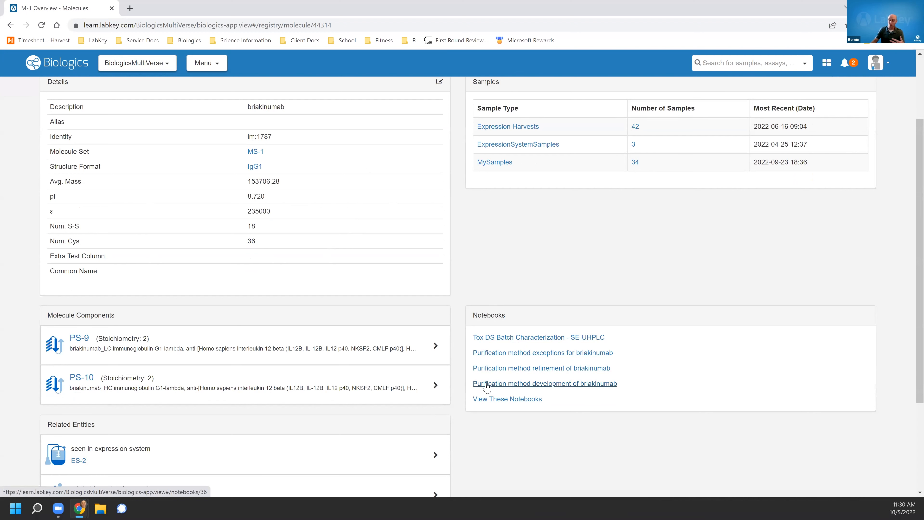
click(524, 399)
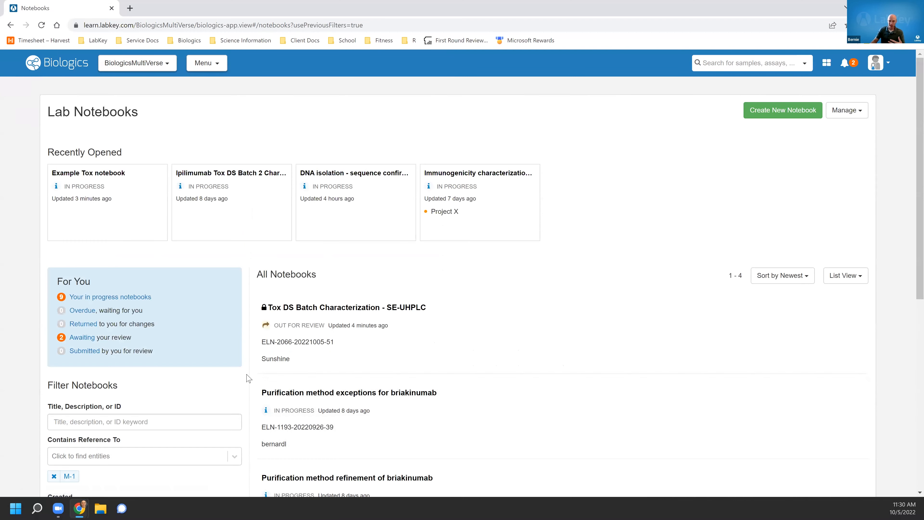
scroll(248, 379, down, 4)
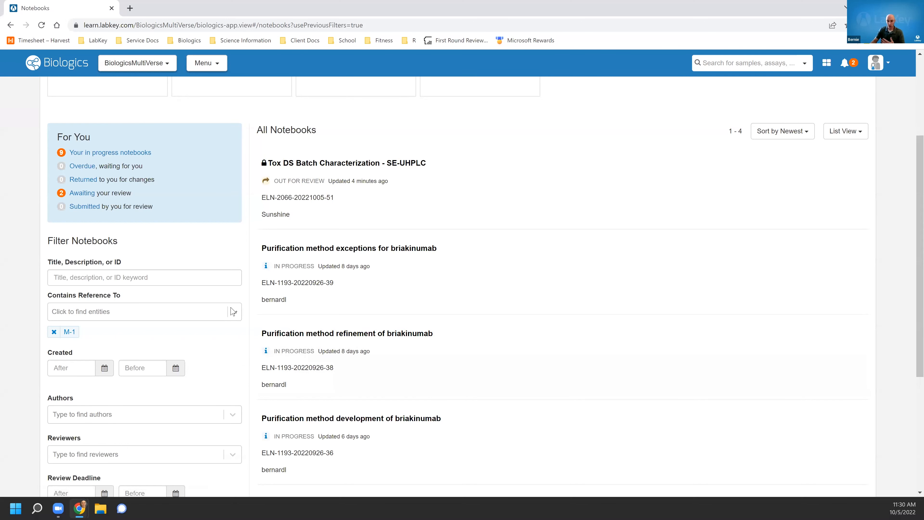
scroll(193, 367, down, 2)
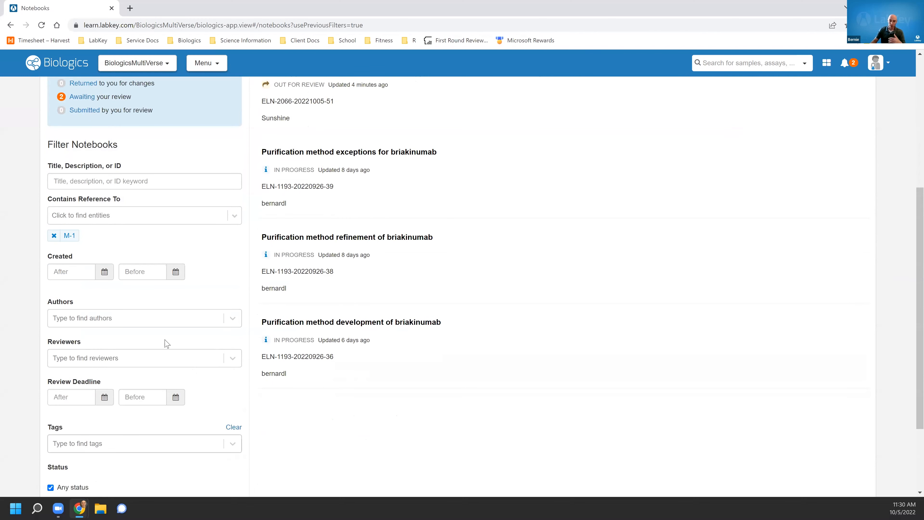
scroll(227, 303, up, 4)
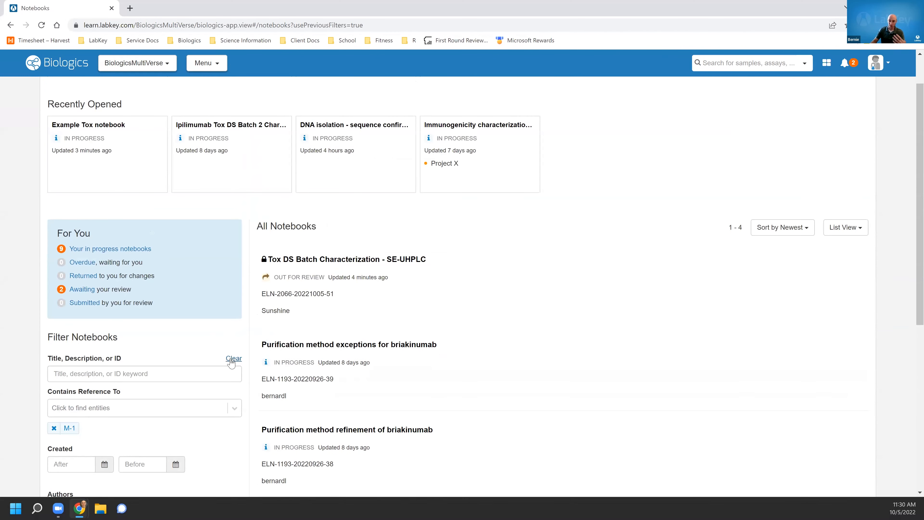
scroll(244, 354, down, 1)
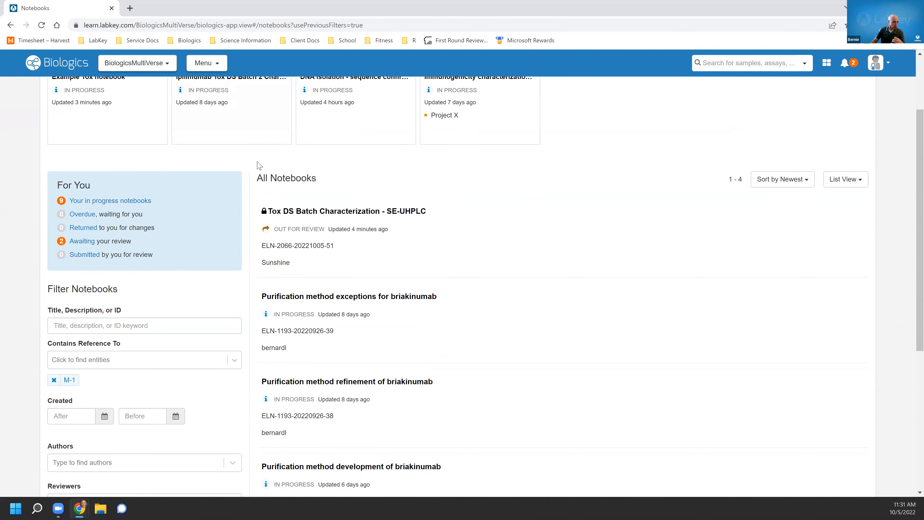
scroll(245, 168, up, 3)
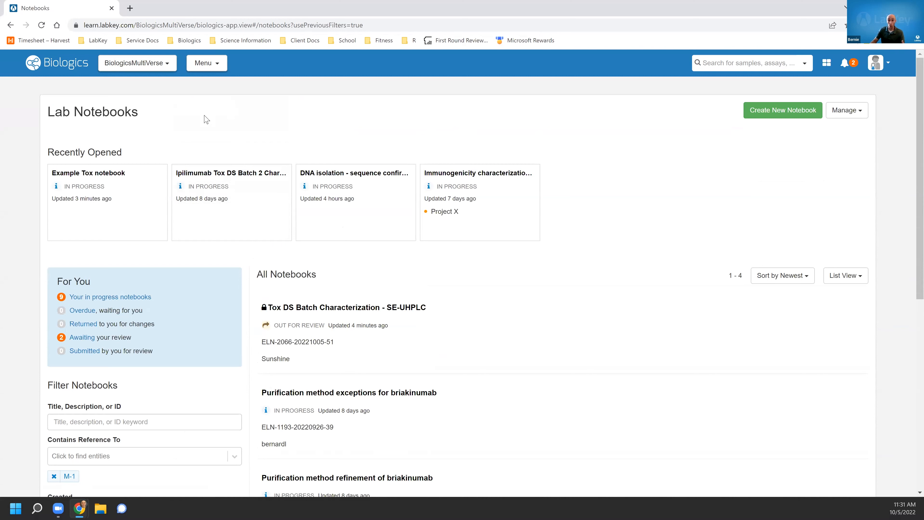
Go to the home dashboard and switch the project to Project Beta.
click(64, 62)
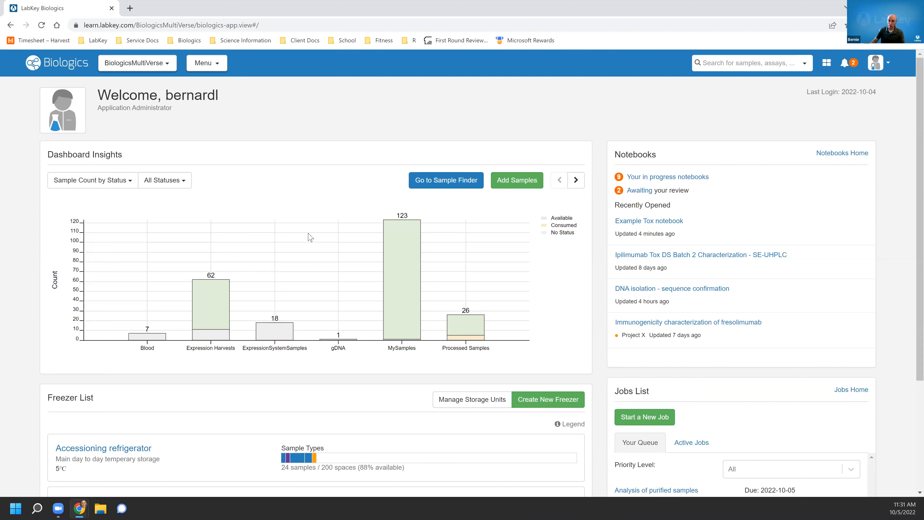
click(166, 68)
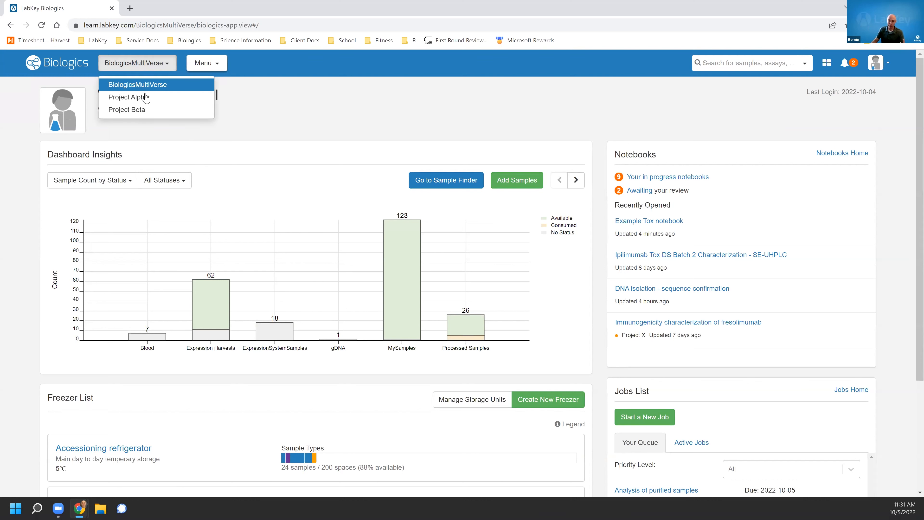
click(157, 112)
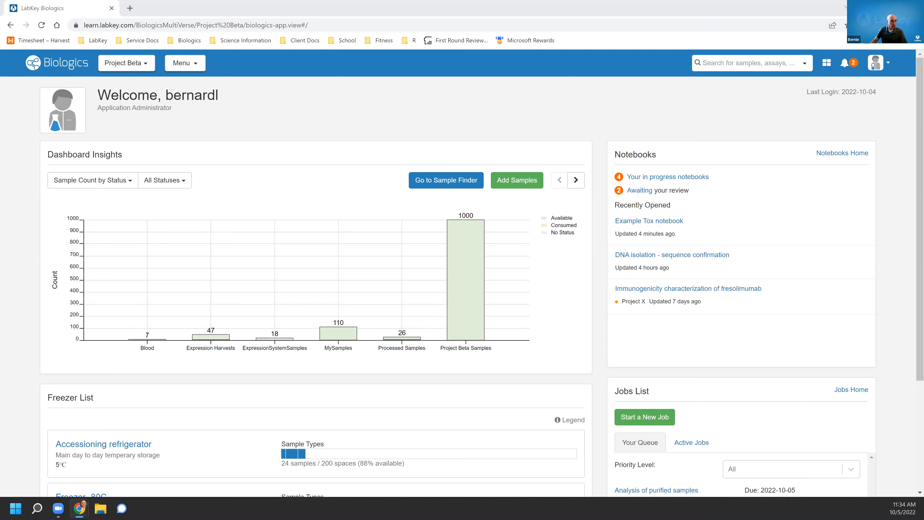
Switch to the presentation and advance to the next slide.
key(alt+Tab)
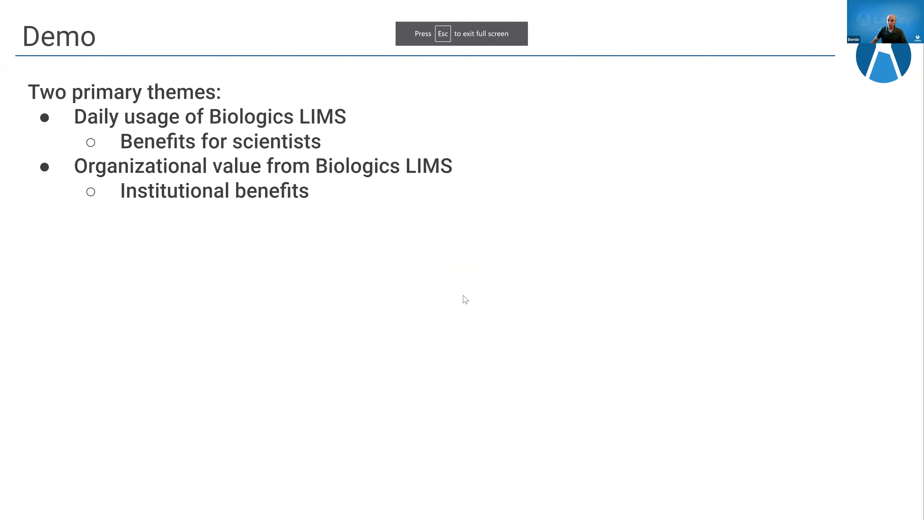
click(463, 295)
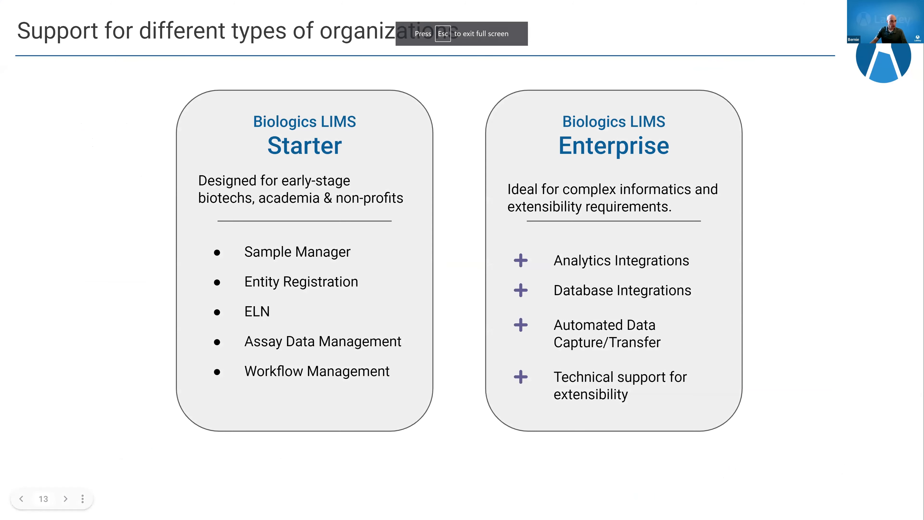